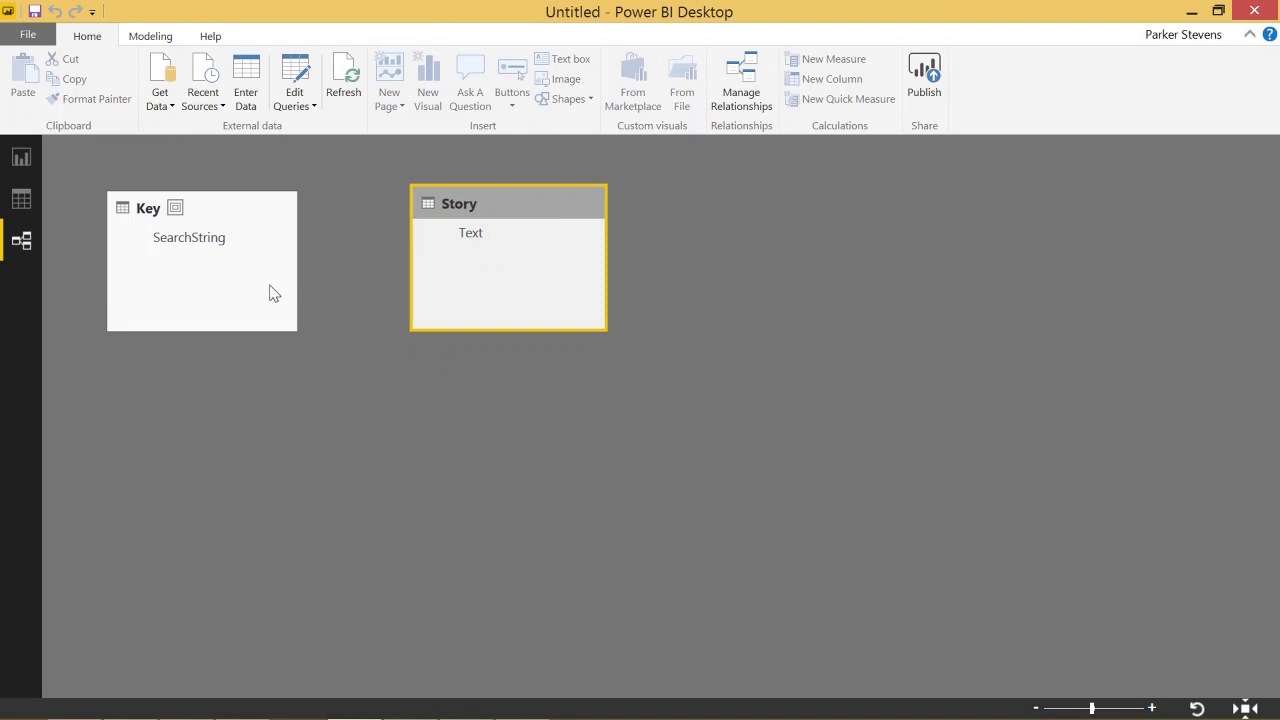
# - Switch to Data view and compare the Story text rows with the Key search words
pyautogui.click(21, 199)
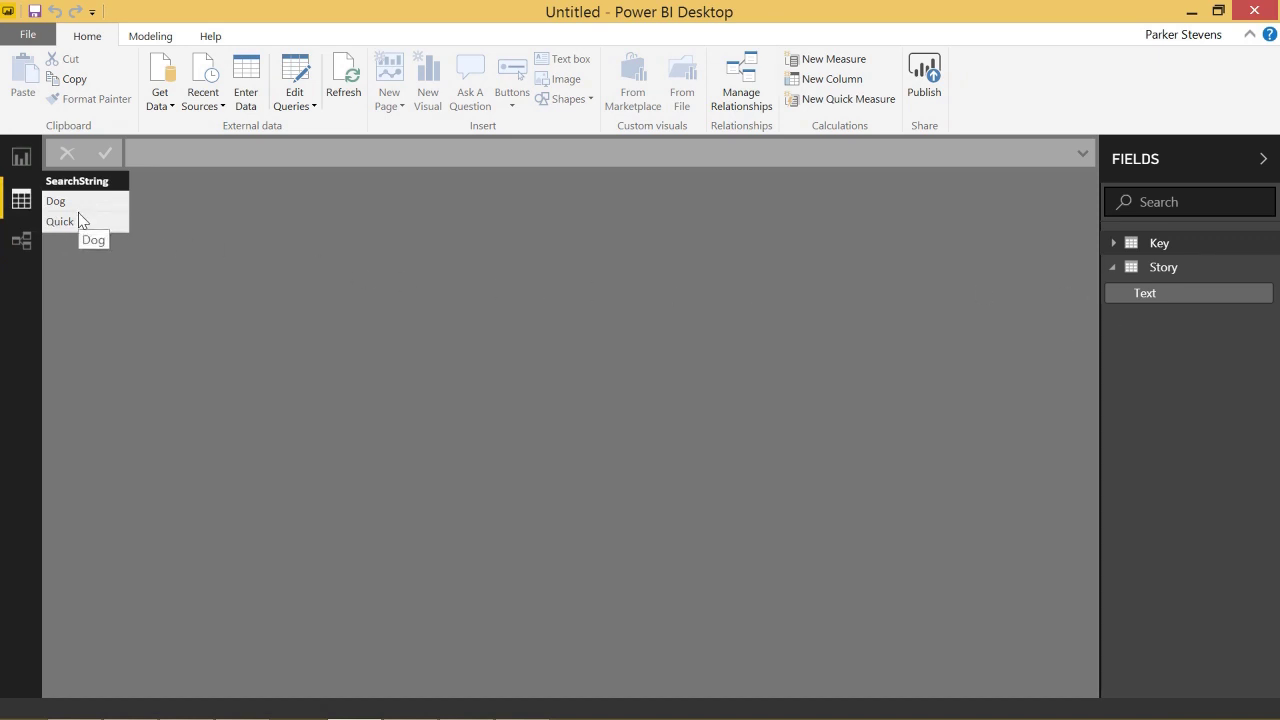
pyautogui.click(1163, 267)
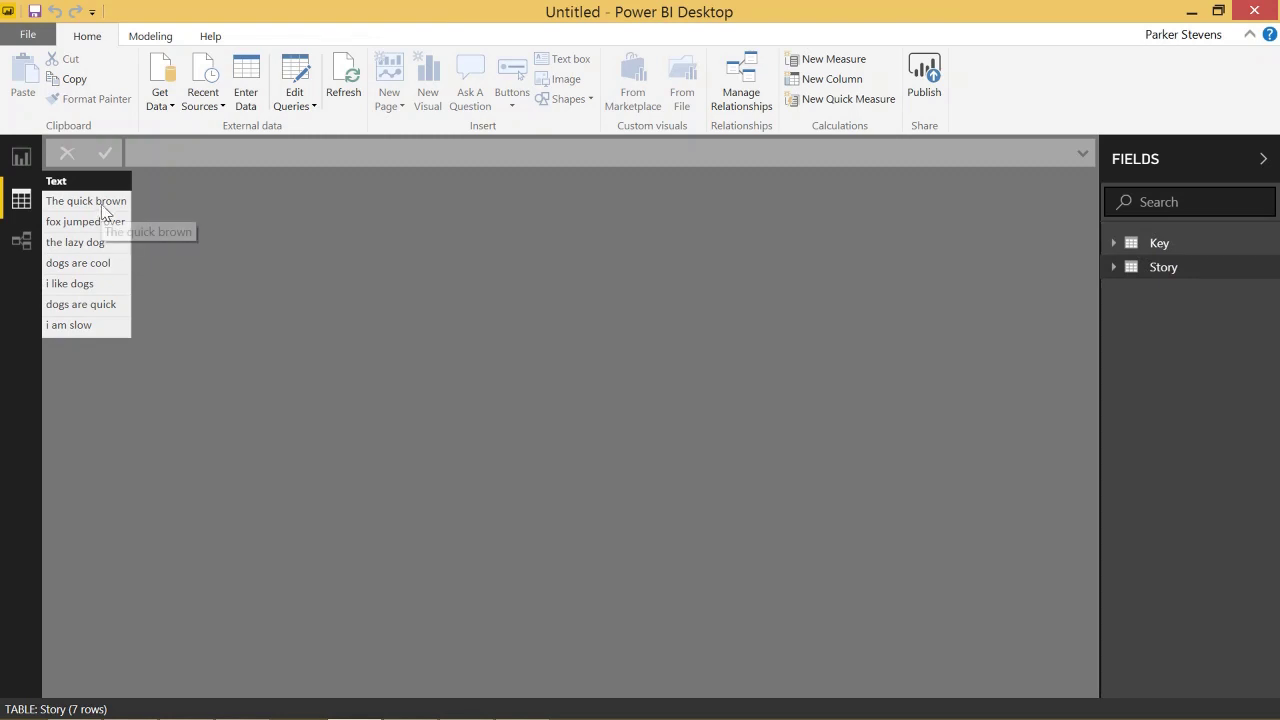
pyautogui.click(1180, 245)
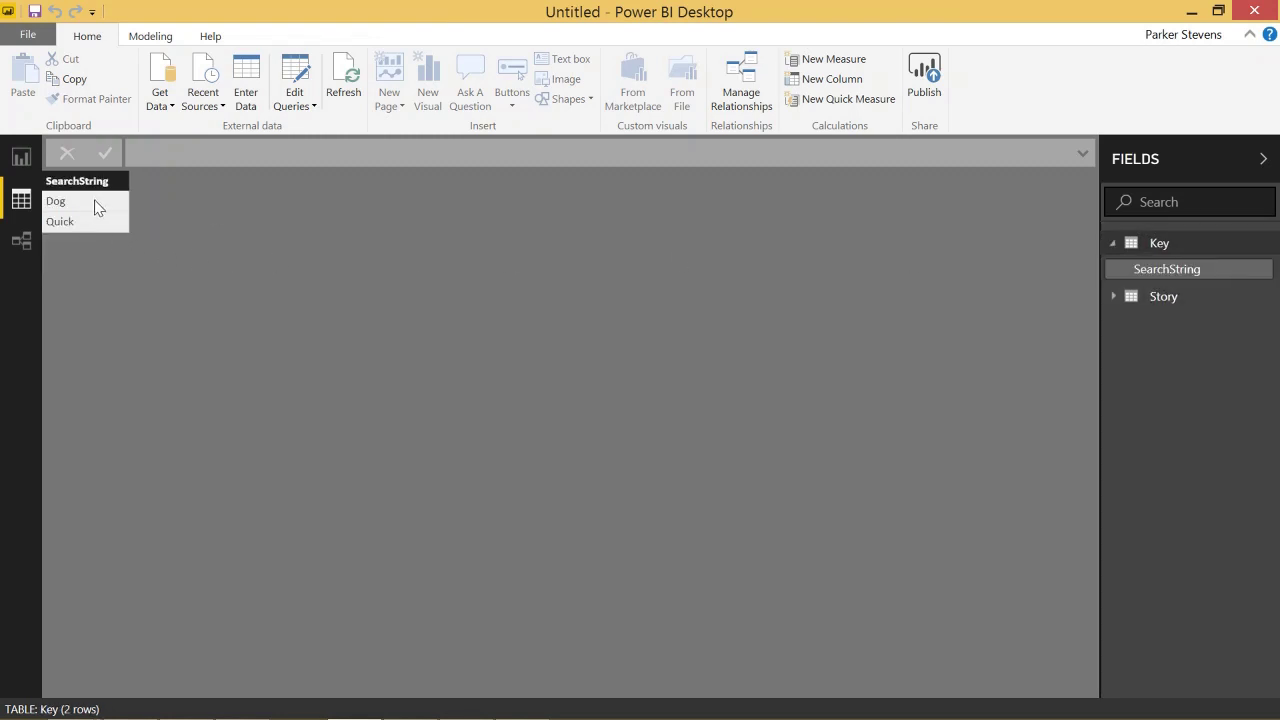
pyautogui.click(1185, 298)
pyautogui.click(1178, 246)
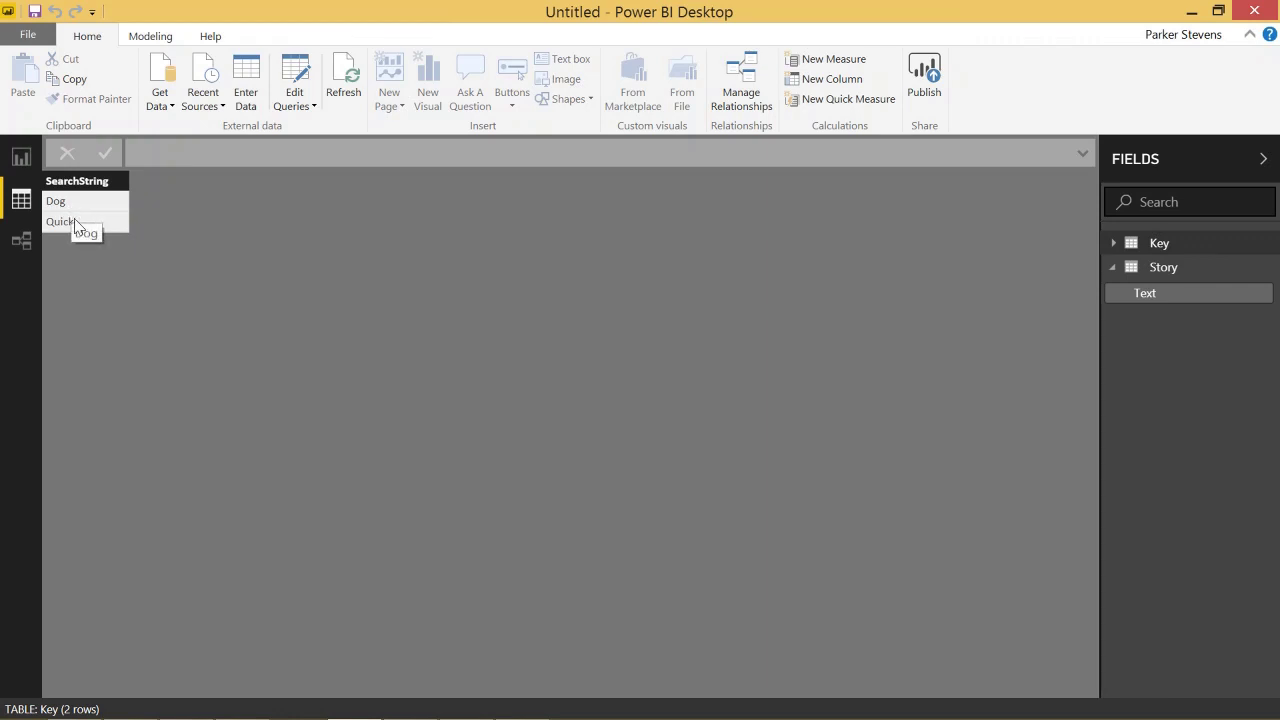
# - Recheck the Story and Key tables, then bring up the Story table's options menu
pyautogui.click(1185, 270)
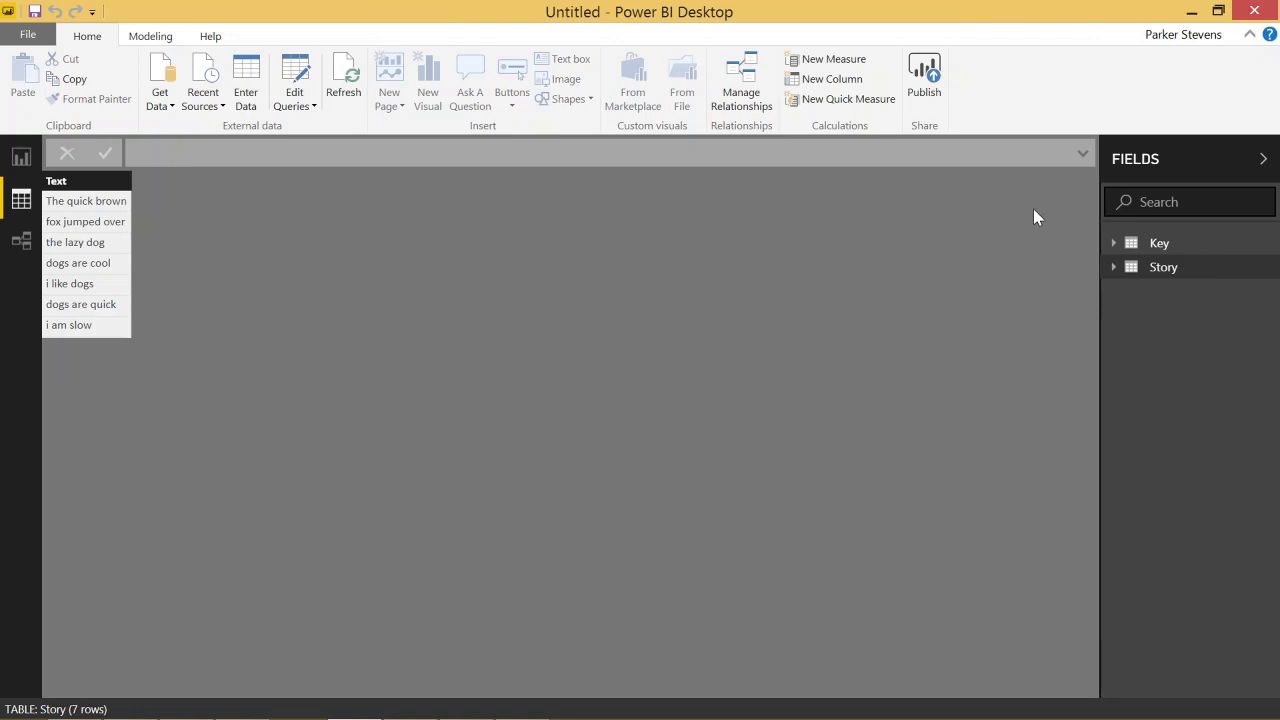
pyautogui.click(1180, 246)
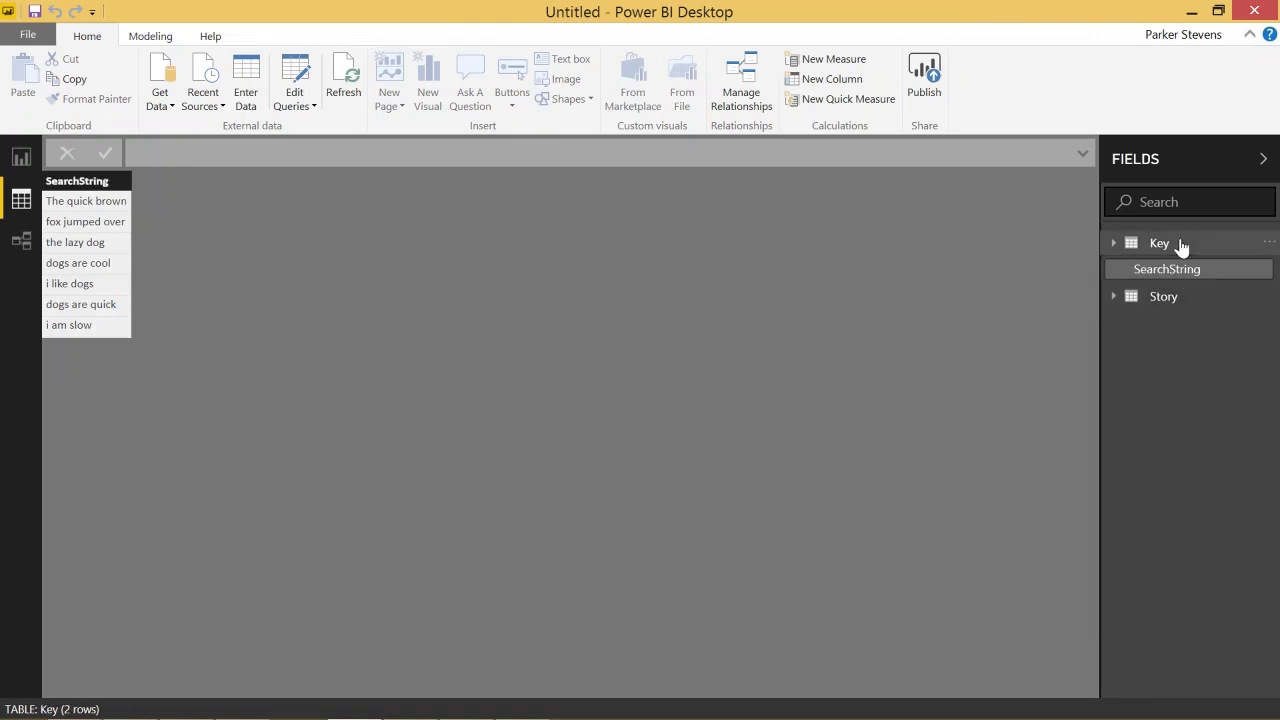
pyautogui.click(1181, 302)
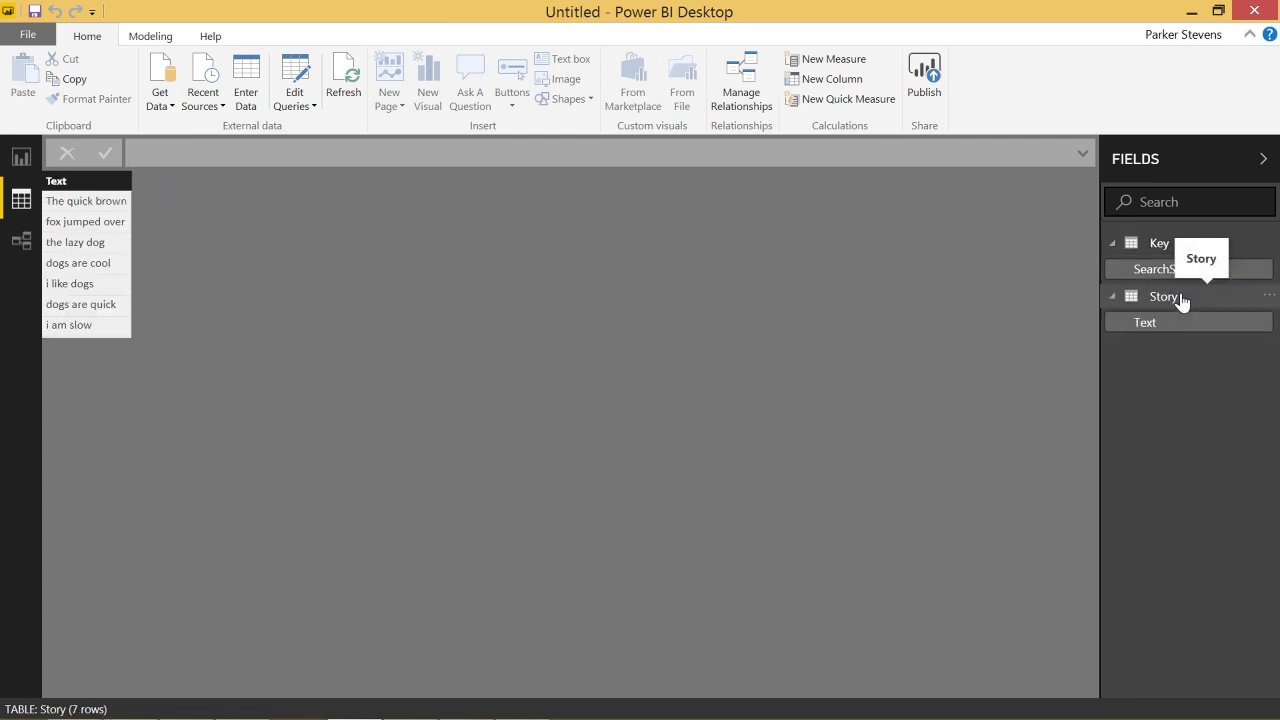
pyautogui.rightClick(1181, 300)
# - Add a new Story column named MatchedKey whose formula starts with SEARCH
pyautogui.click(1063, 329)
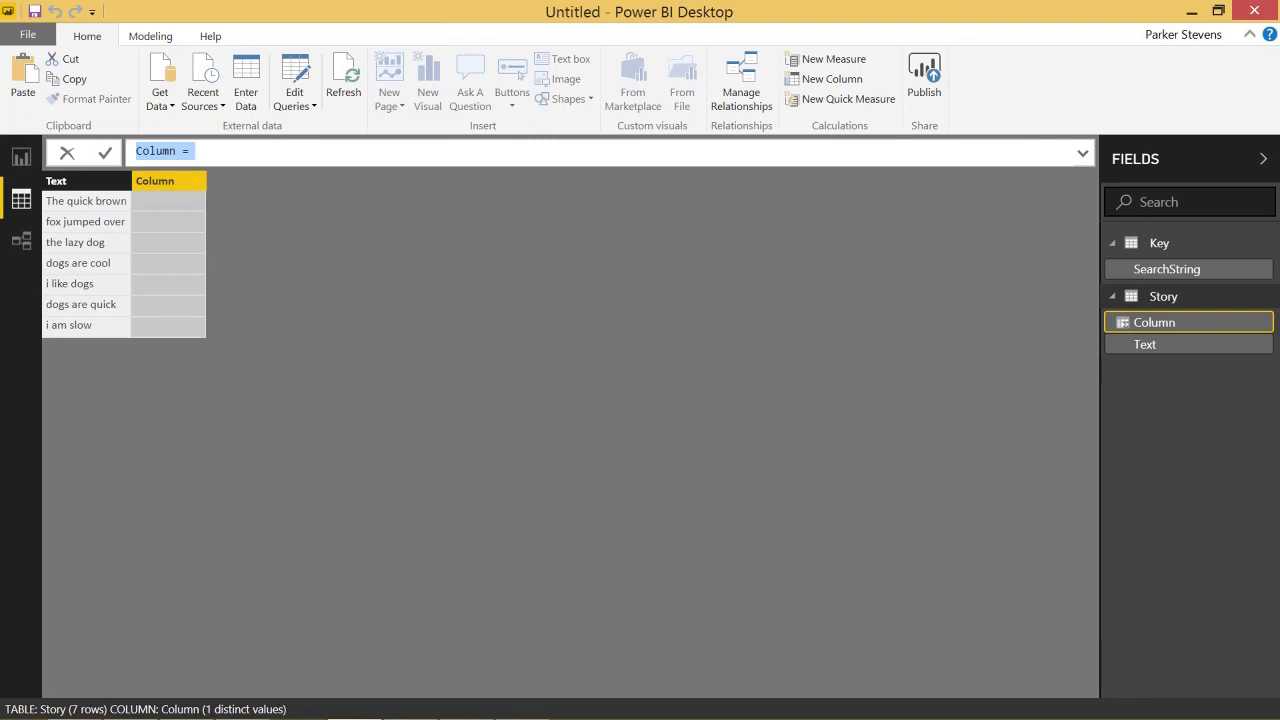
pyautogui.write('Match')
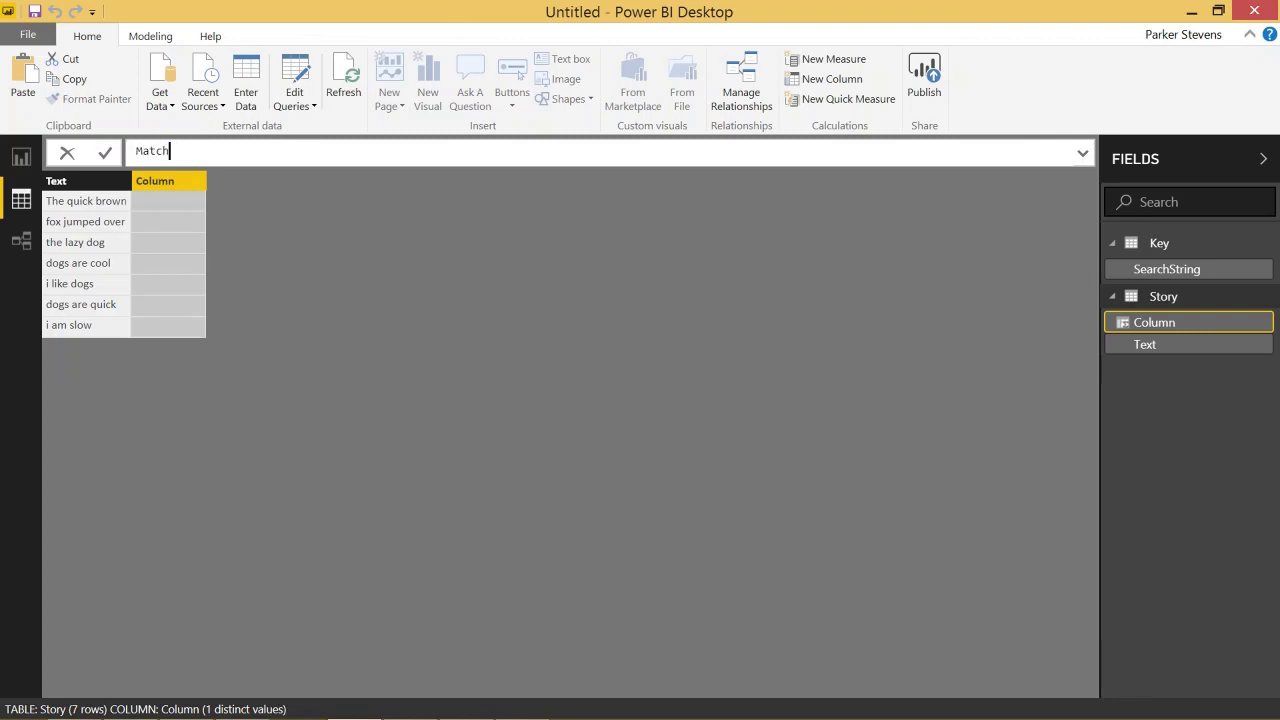
pyautogui.write('edKey +')
pyautogui.hotkey('shift', 'Return')
pyautogui.press('BackSpace')
pyautogui.press('BackSpace')
pyautogui.write('=')
pyautogui.hotkey('shift', 'Return')
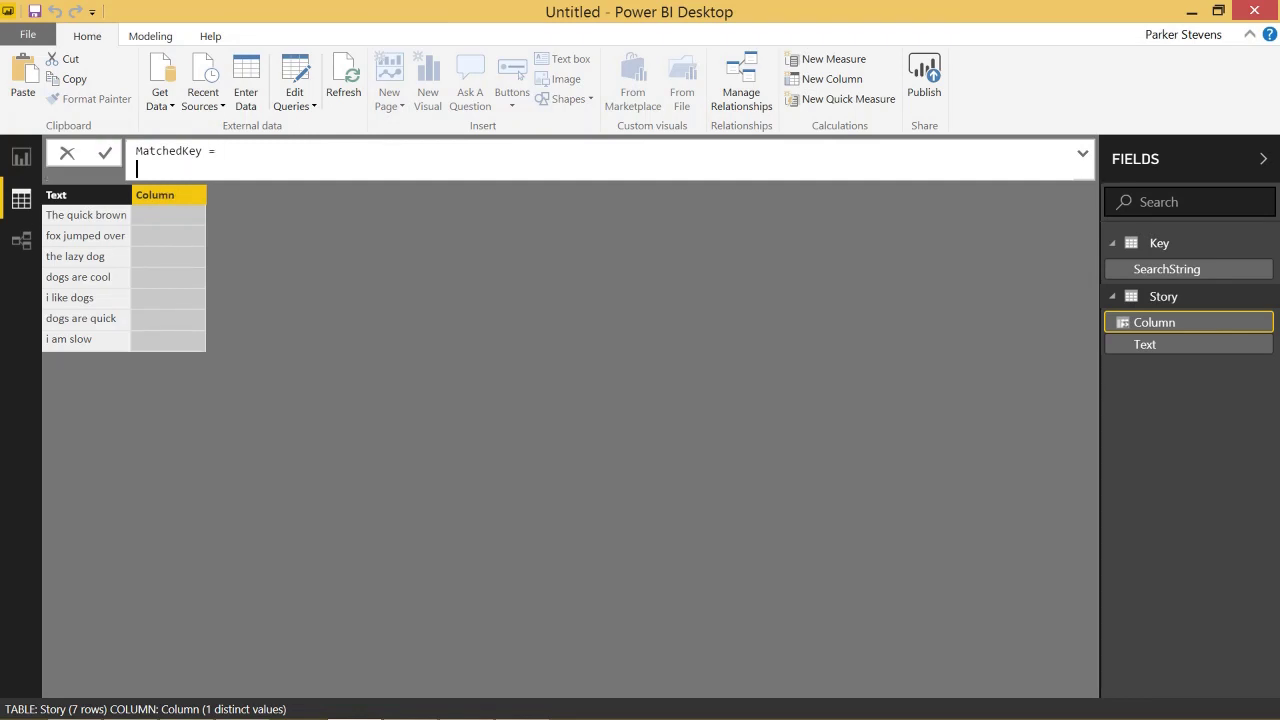
pyautogui.write('se')
pyautogui.press('Tab')
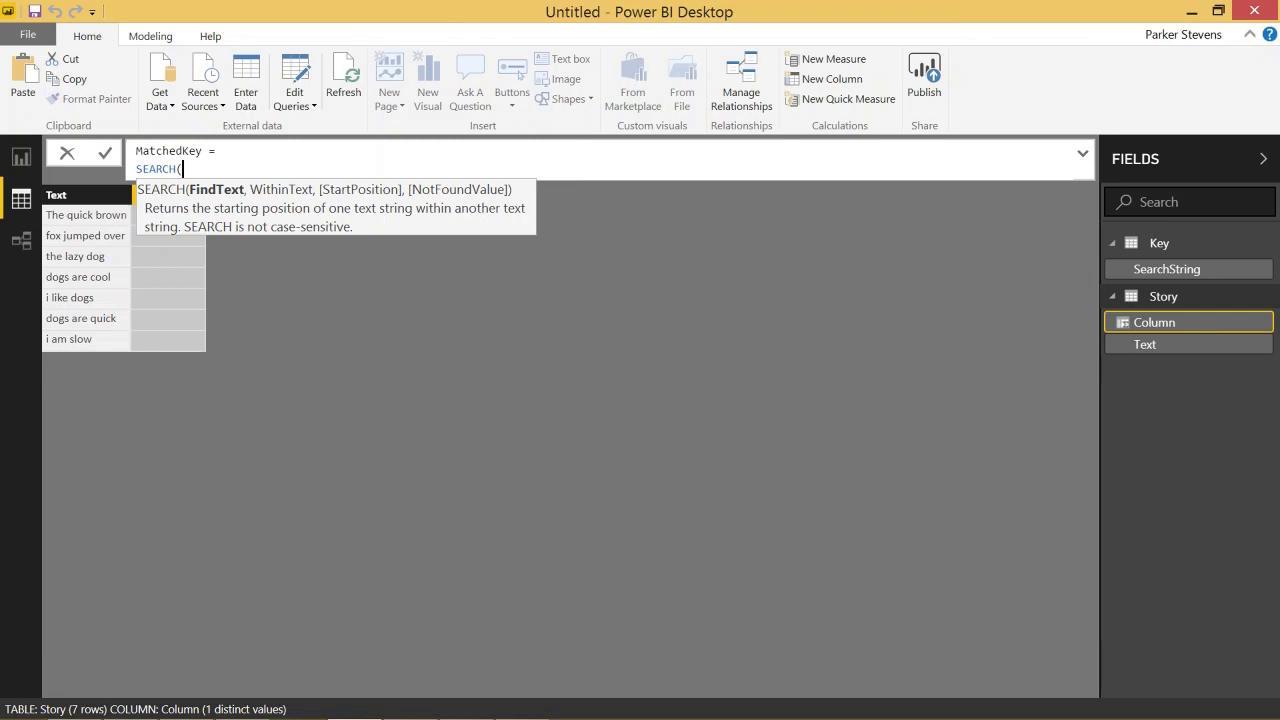
# - Complete and commit SEARCH(FIRSTNONBLANK('Key'[SearchString],1),Story[Text],,999) as the MatchedKey formula
pyautogui.write('Fir')
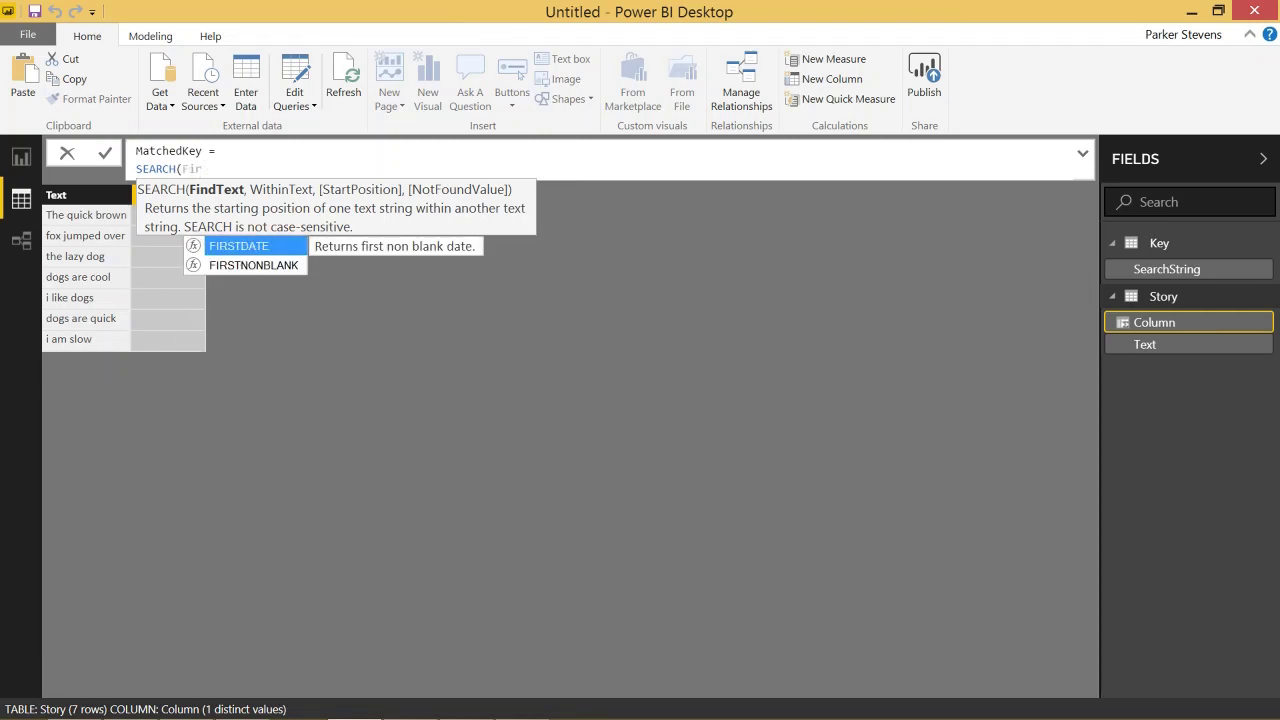
pyautogui.press('Down')
pyautogui.press('Tab')
pyautogui.write('k')
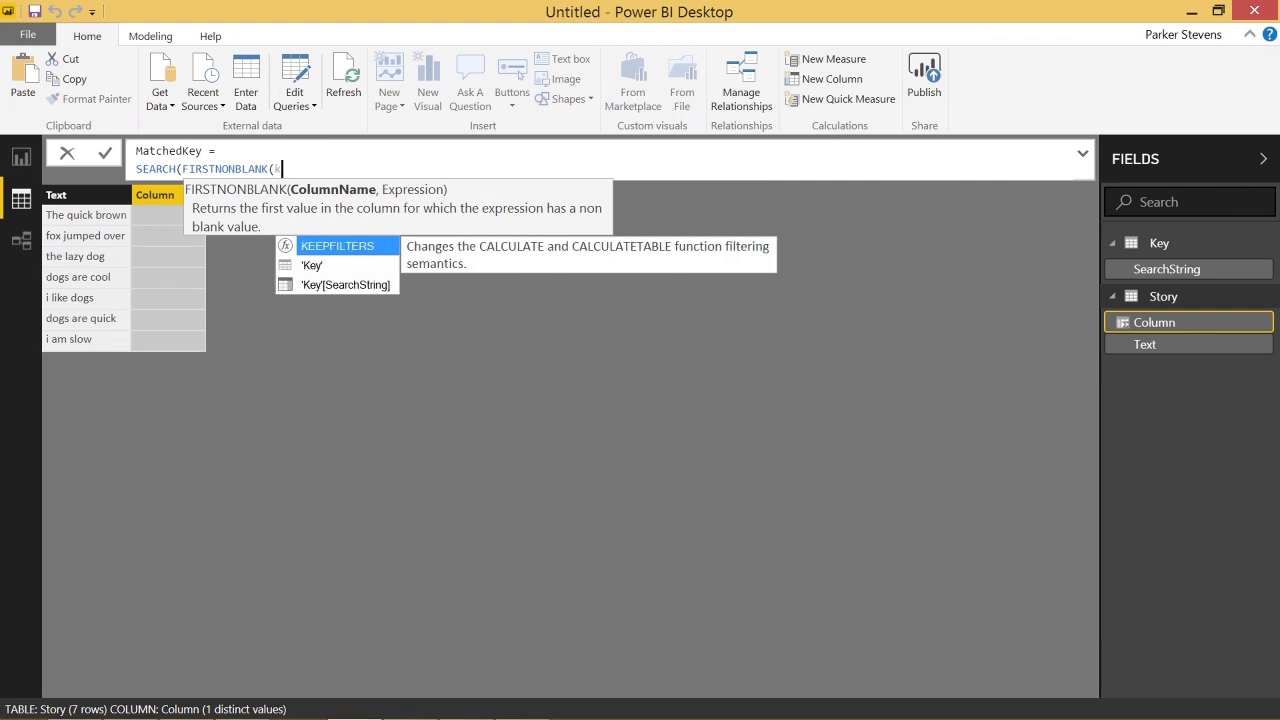
pyautogui.write('e')
pyautogui.press('Down')
pyautogui.press('Down')
pyautogui.press('Tab')
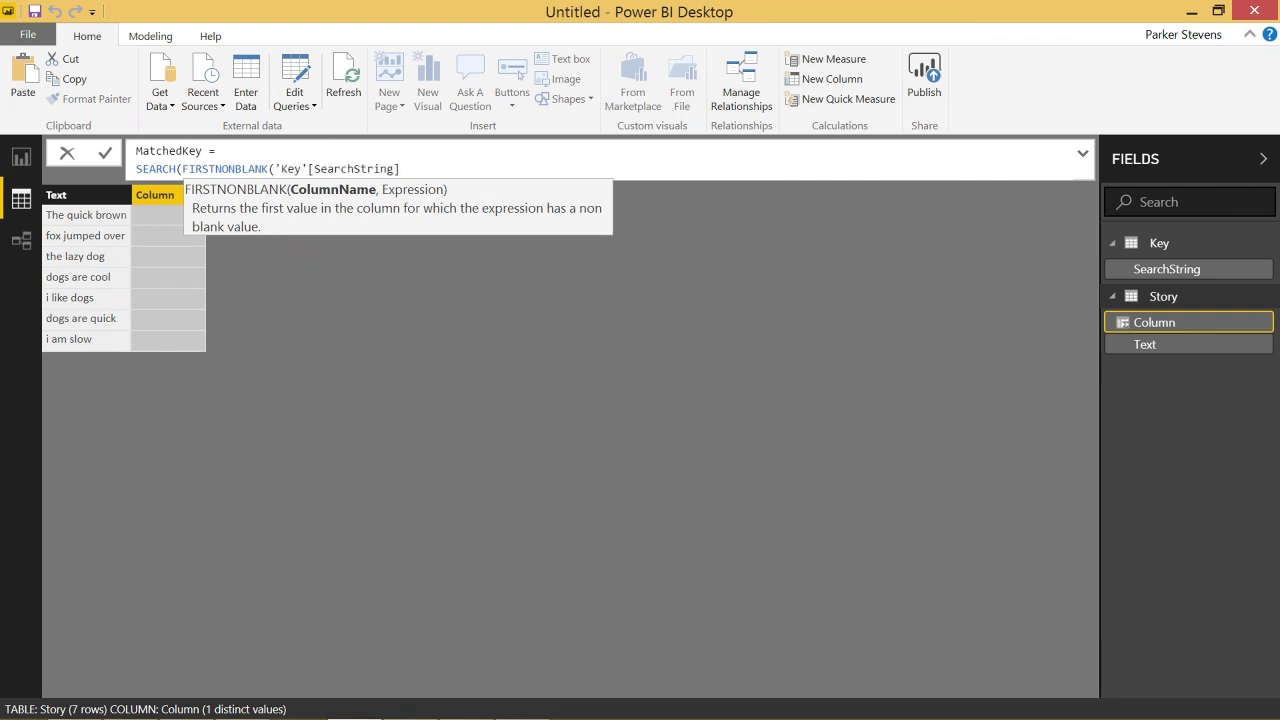
pyautogui.write(',1')
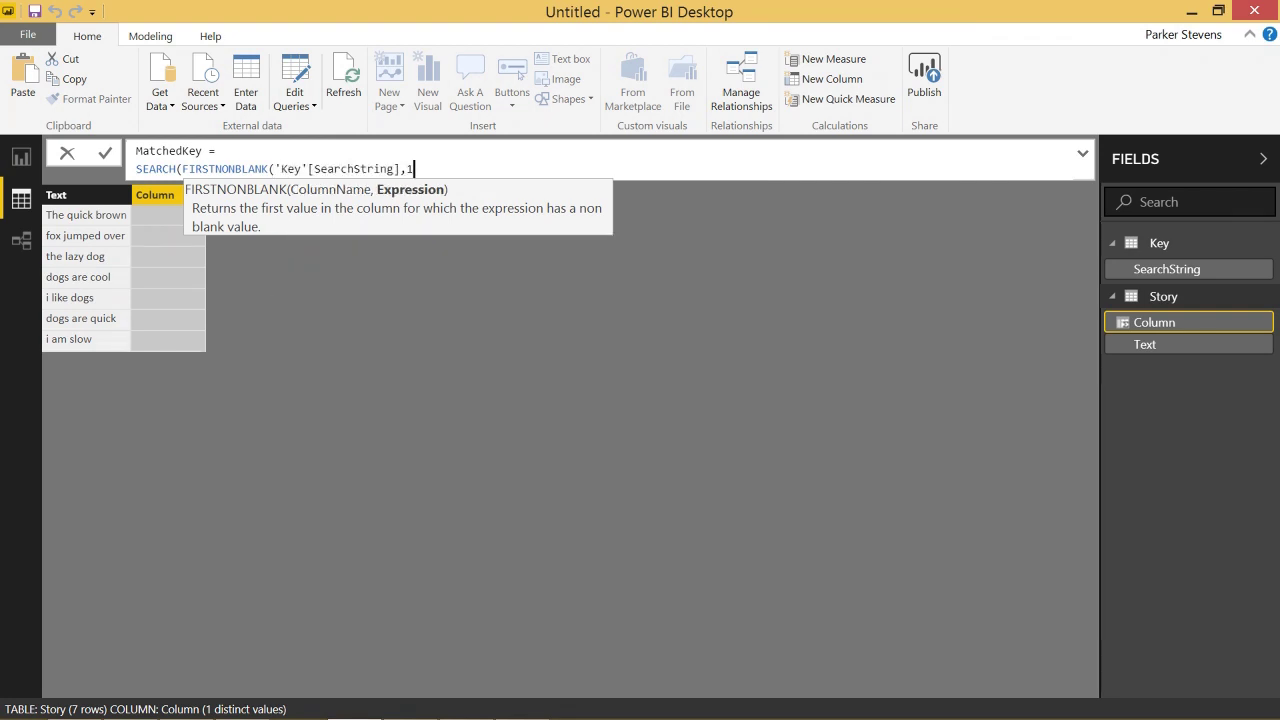
pyautogui.write('),')
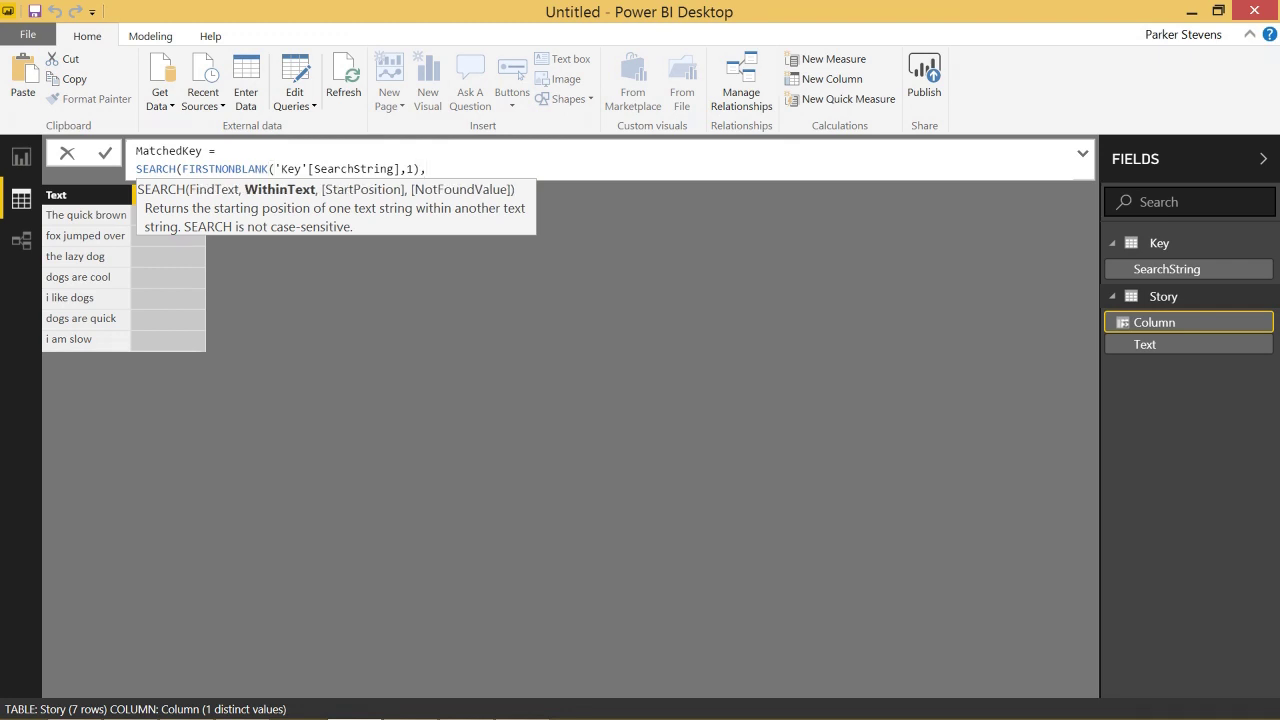
pyautogui.write('Story[Text')
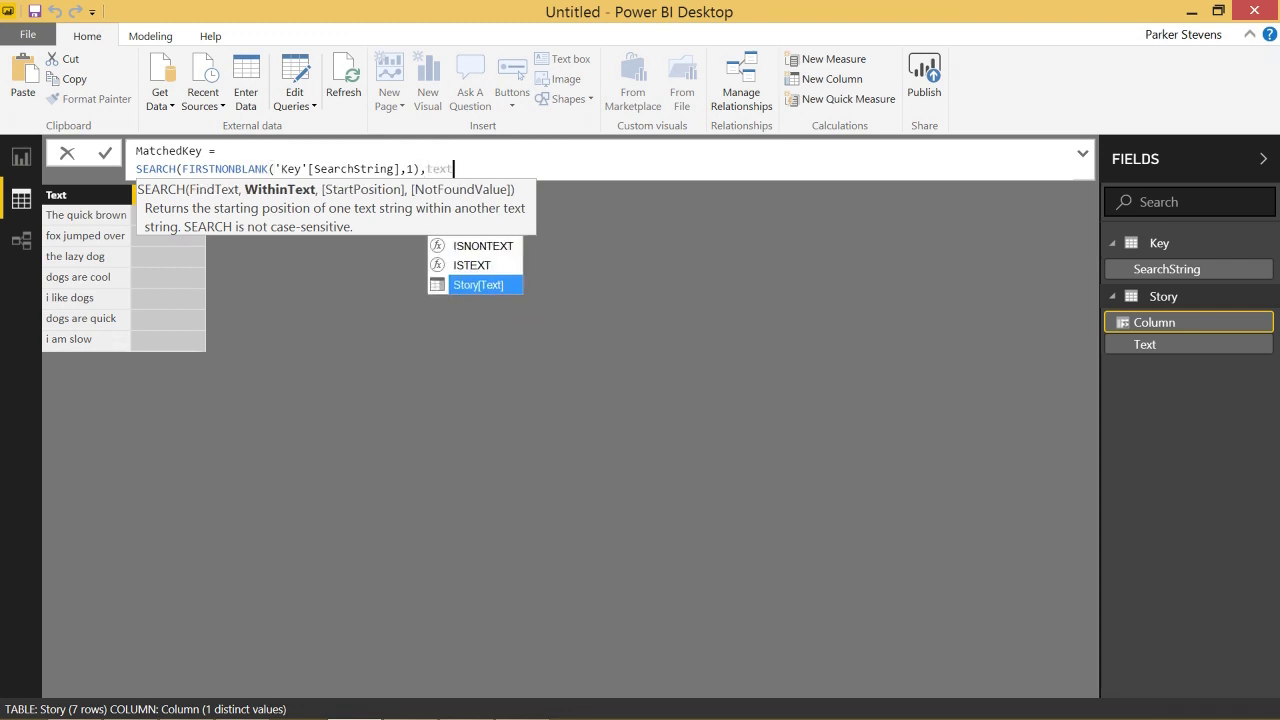
pyautogui.press('Tab')
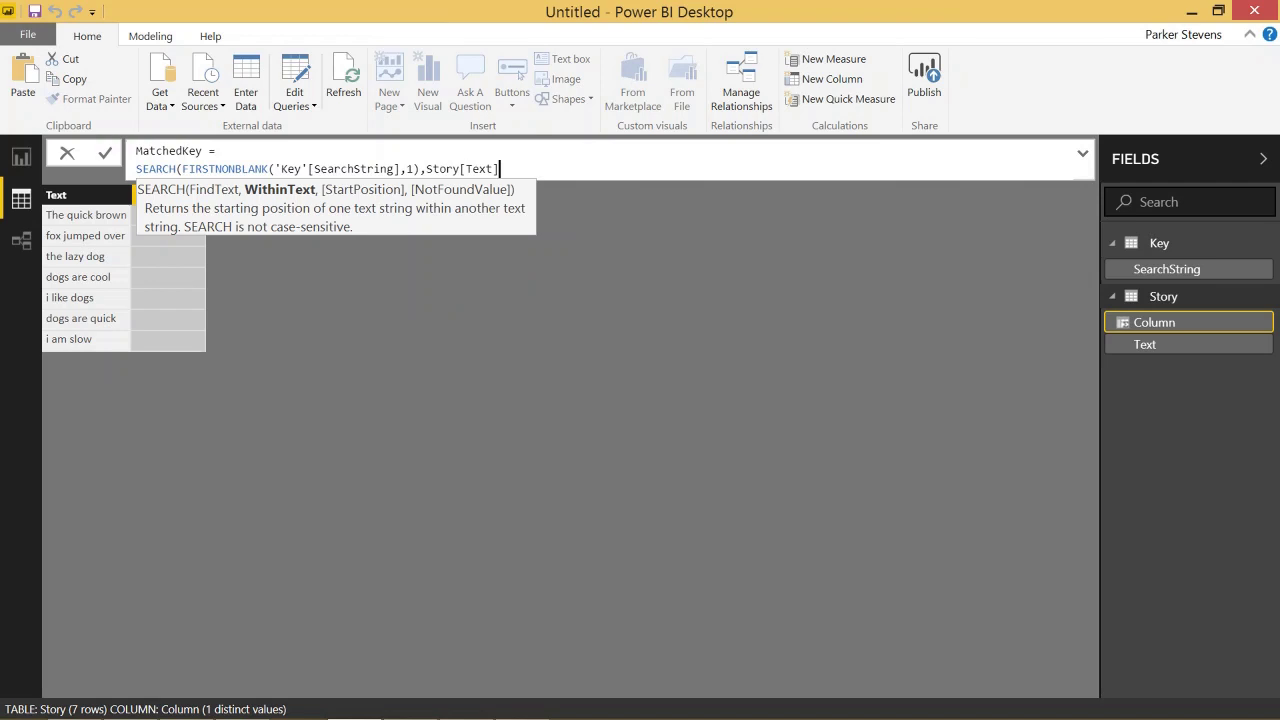
pyautogui.write(',')
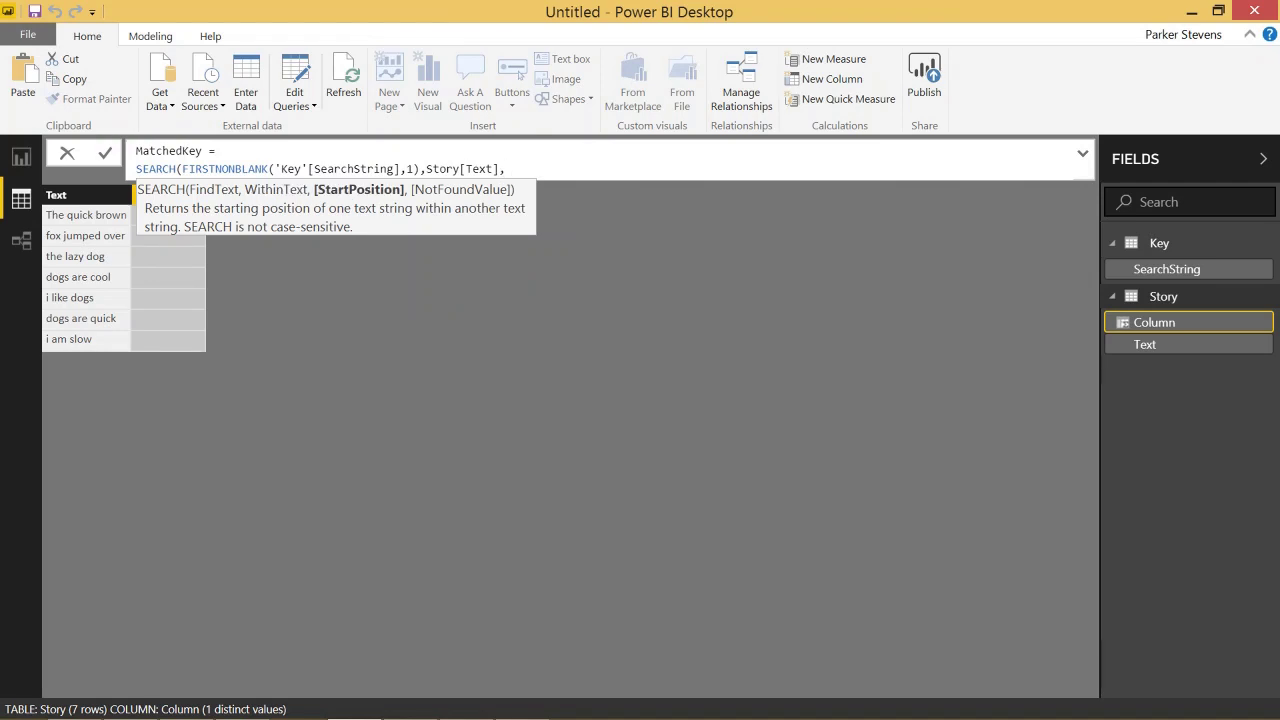
pyautogui.write(',')
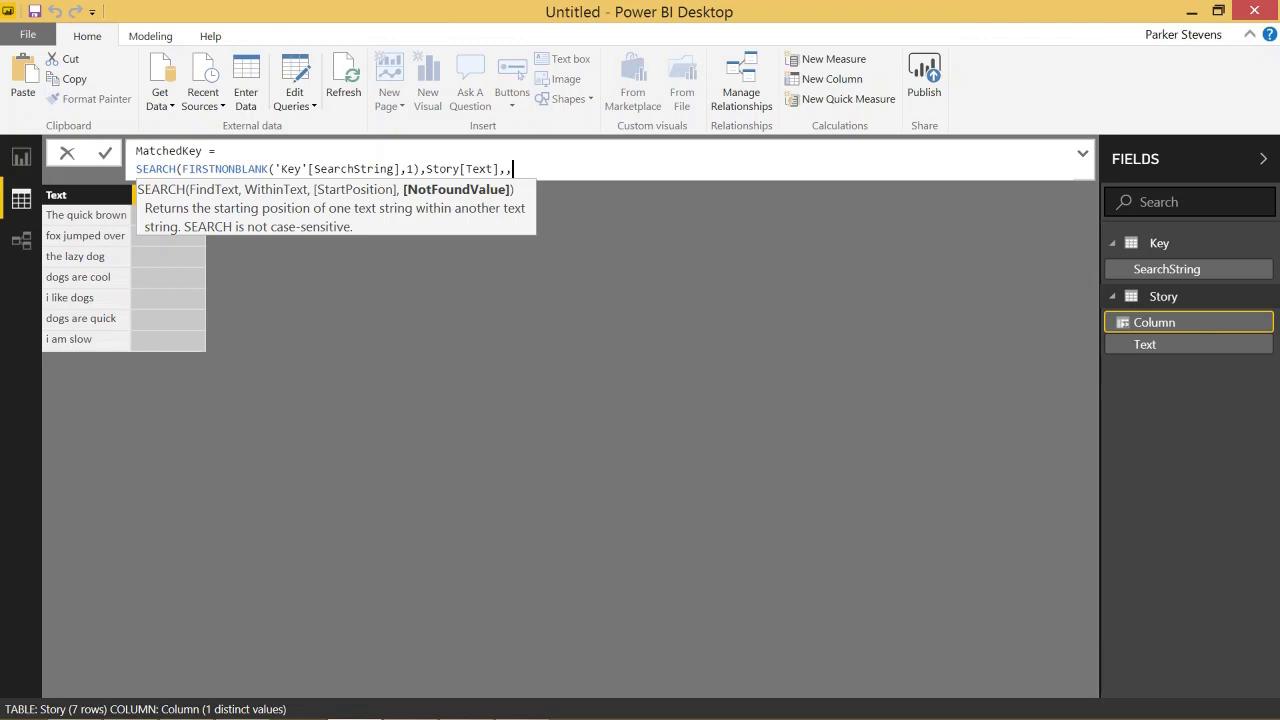
pyautogui.write('999')
pyautogui.write(')')
pyautogui.press('Return')
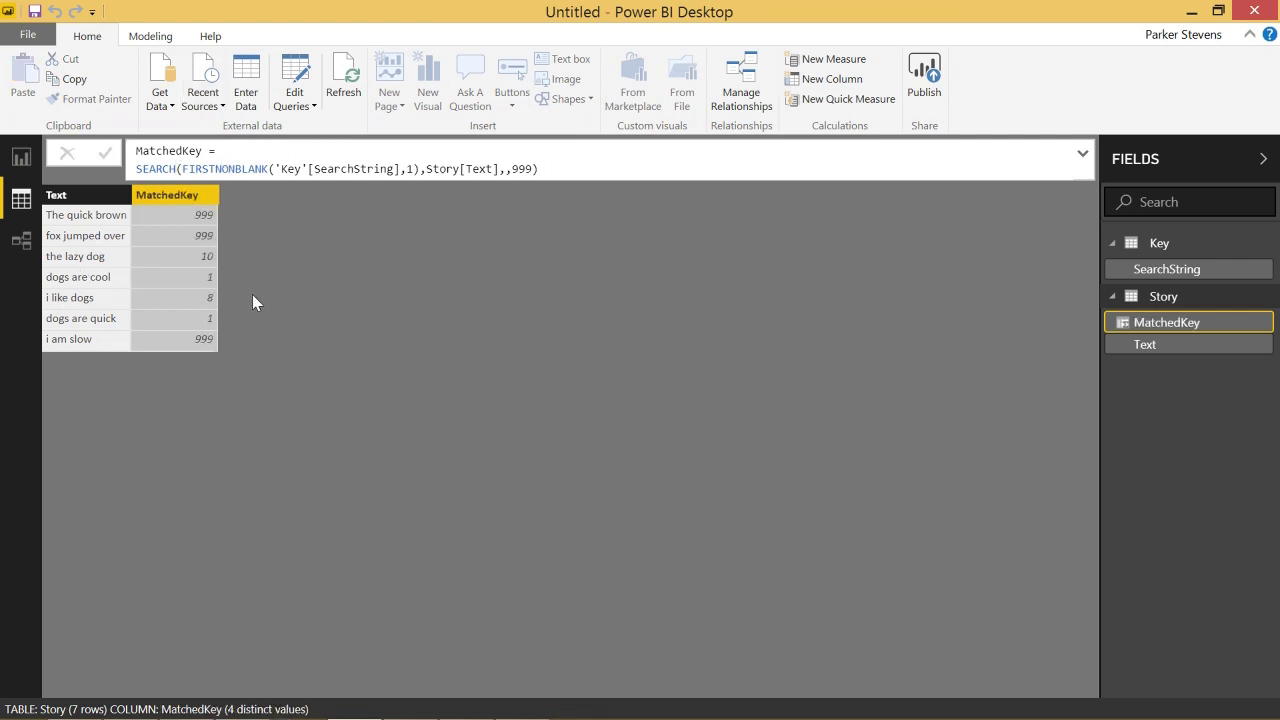
pyautogui.click(107, 224)
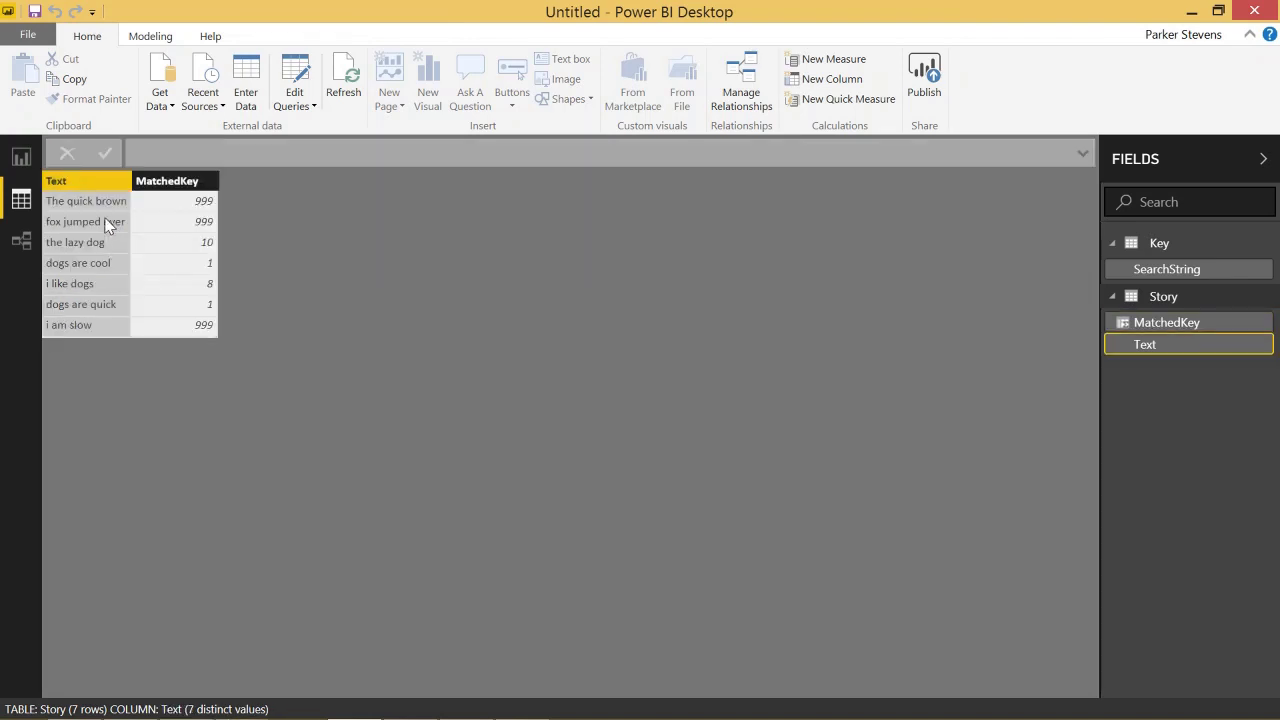
pyautogui.click(196, 218)
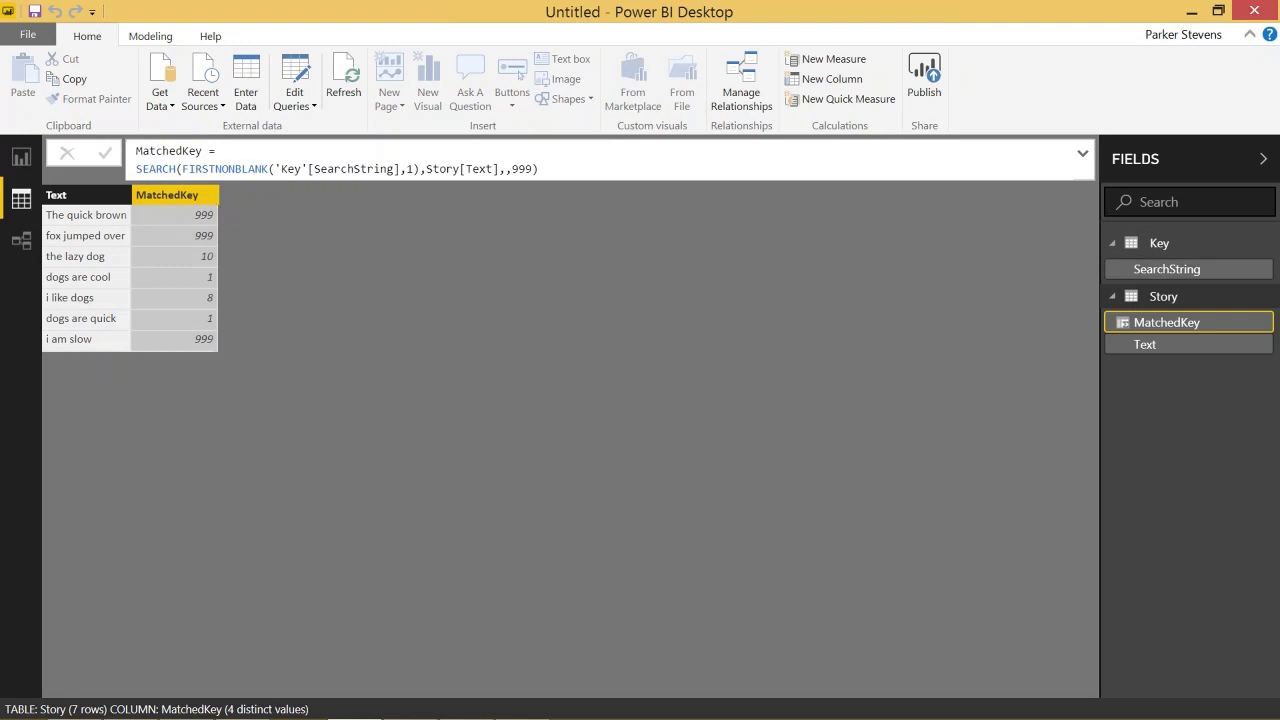
pyautogui.click(1162, 250)
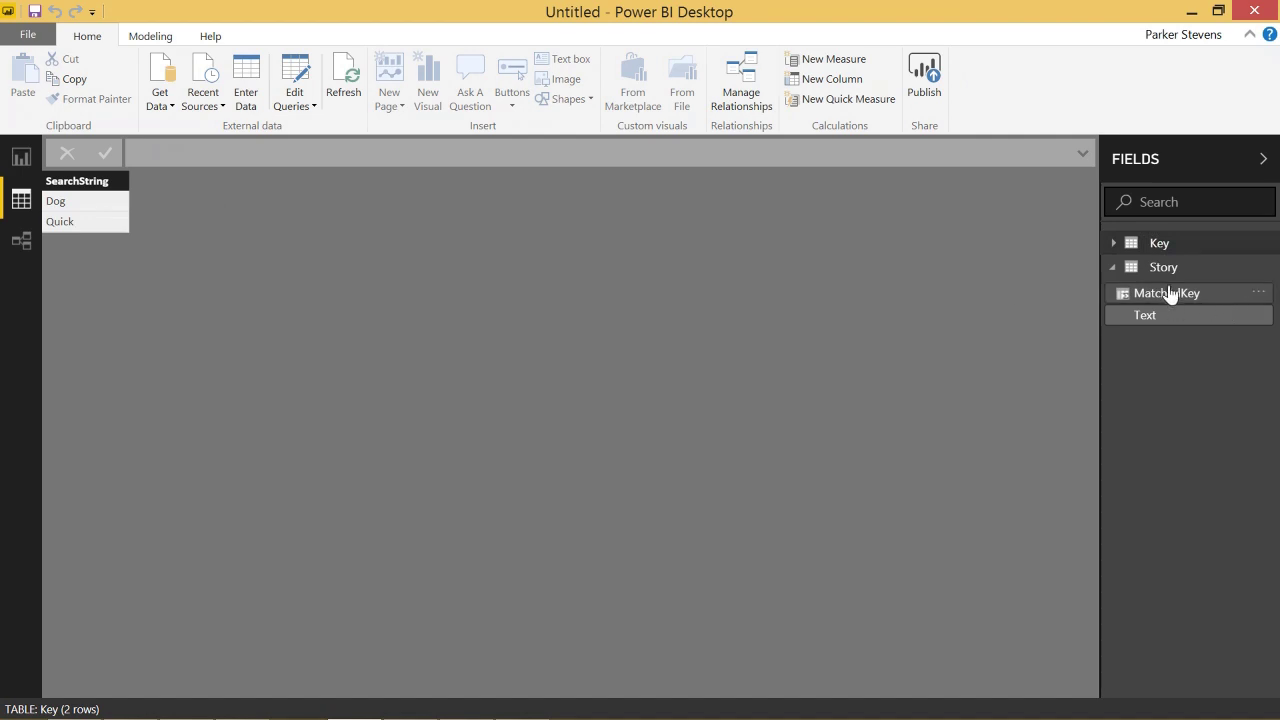
pyautogui.click(1168, 270)
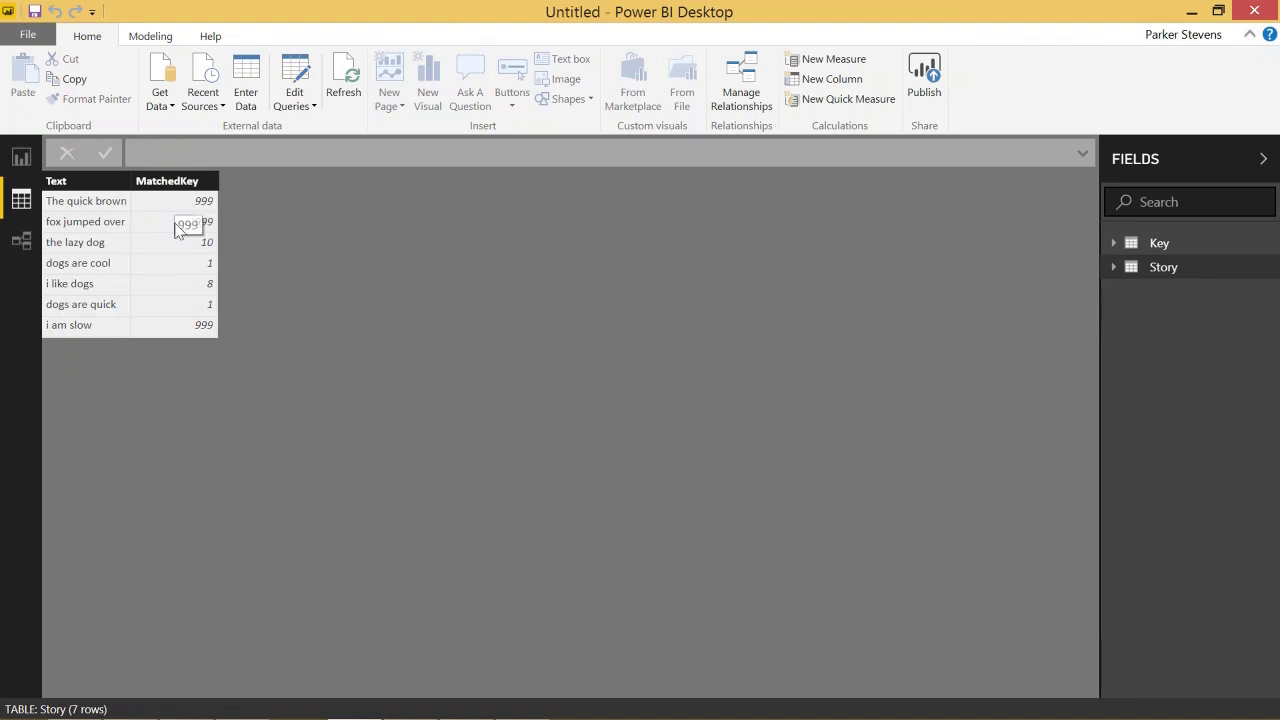
pyautogui.click(92, 250)
pyautogui.click(155, 252)
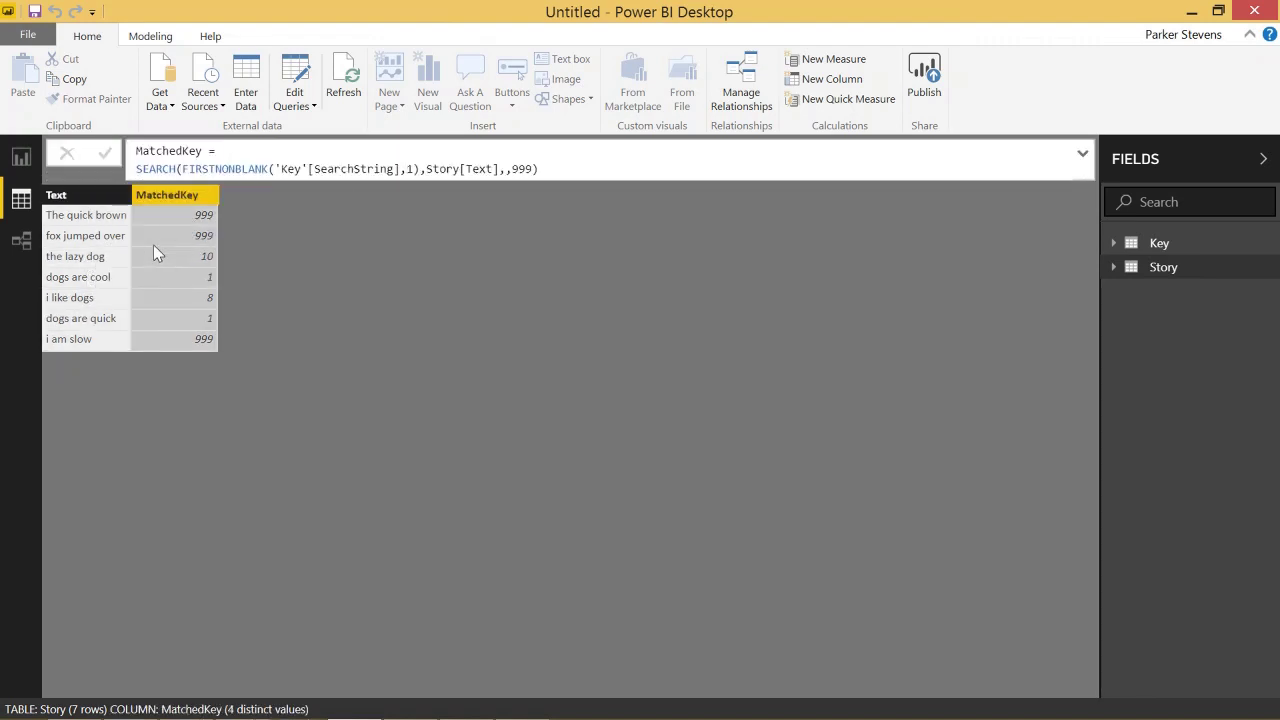
pyautogui.click(103, 264)
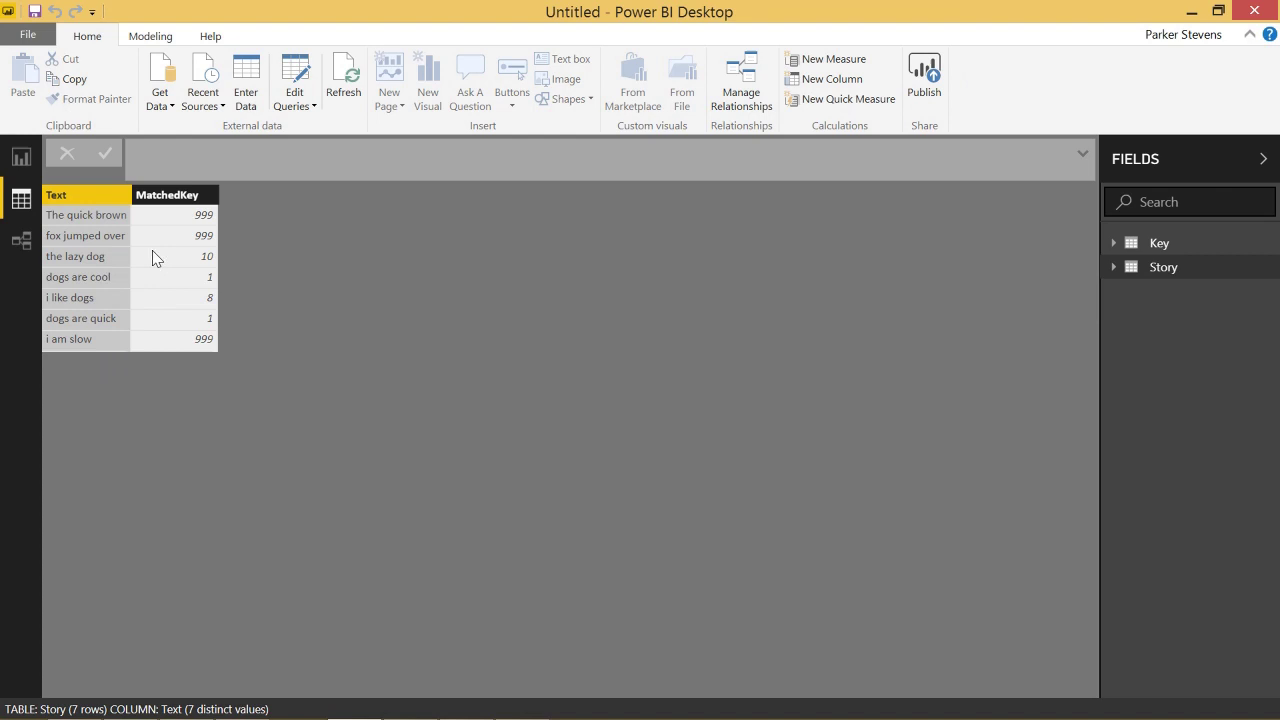
pyautogui.click(152, 257)
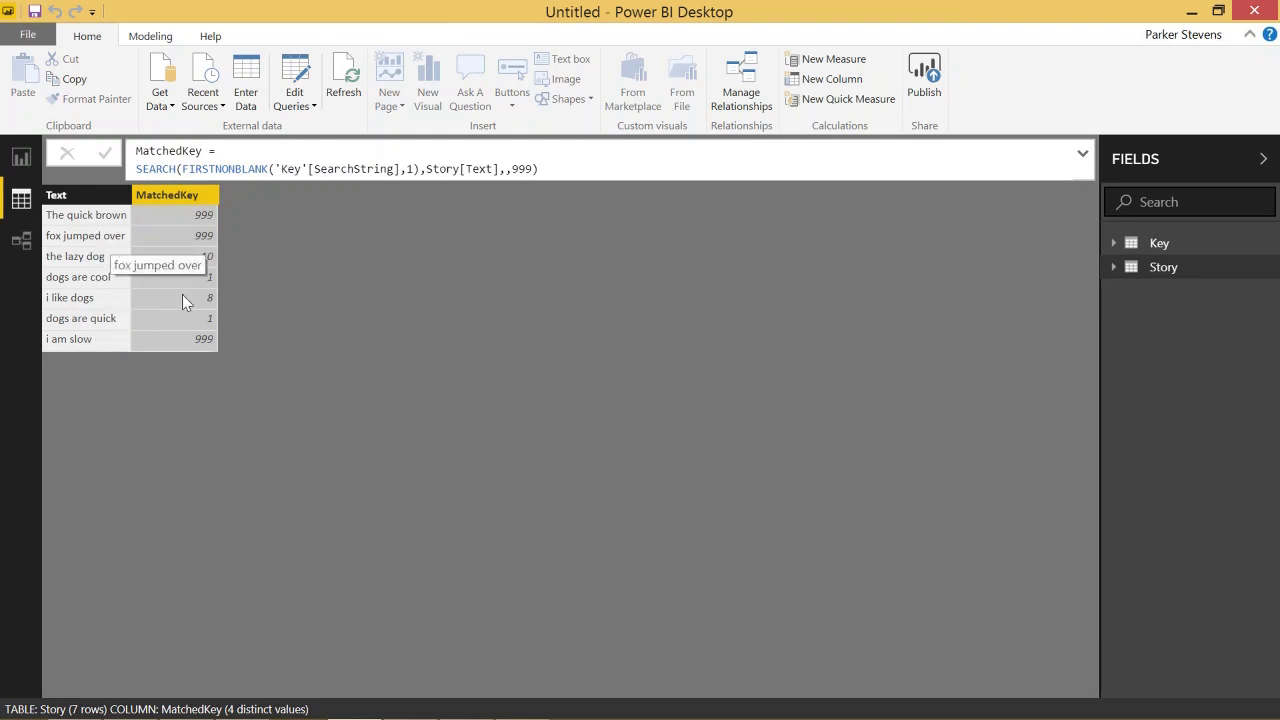
pyautogui.click(1125, 270)
pyautogui.click(1156, 295)
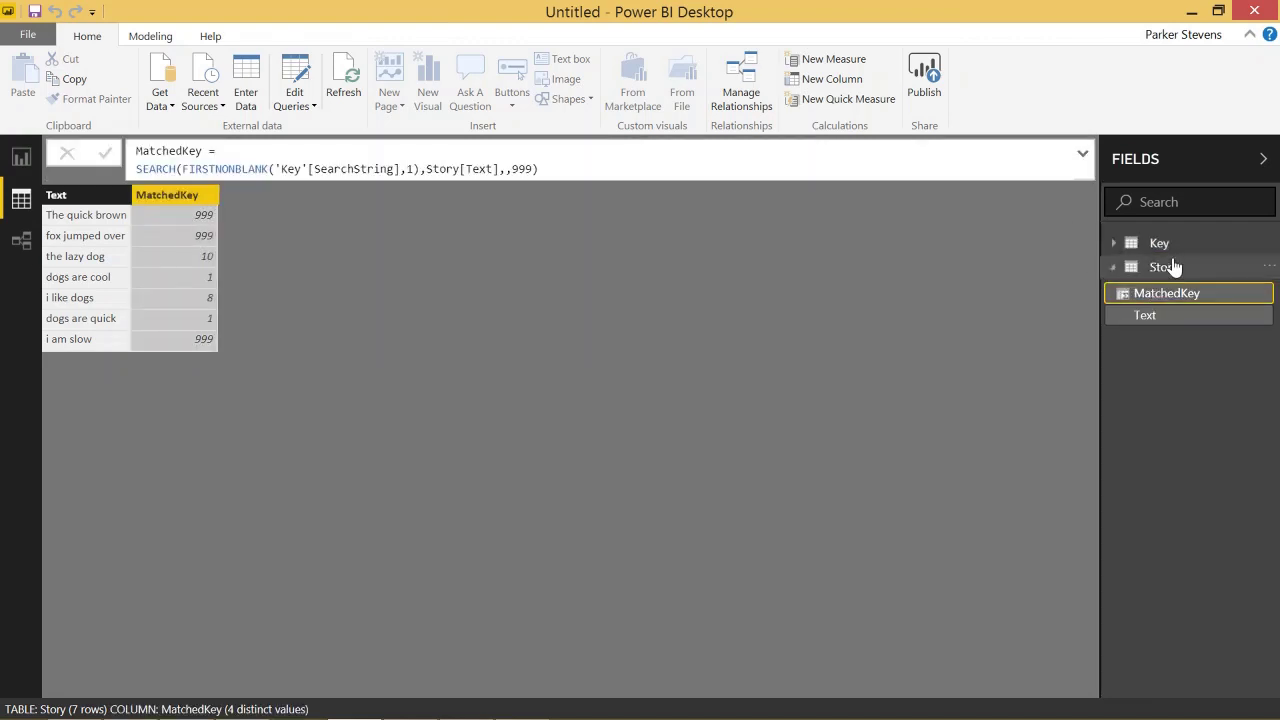
pyautogui.click(1170, 247)
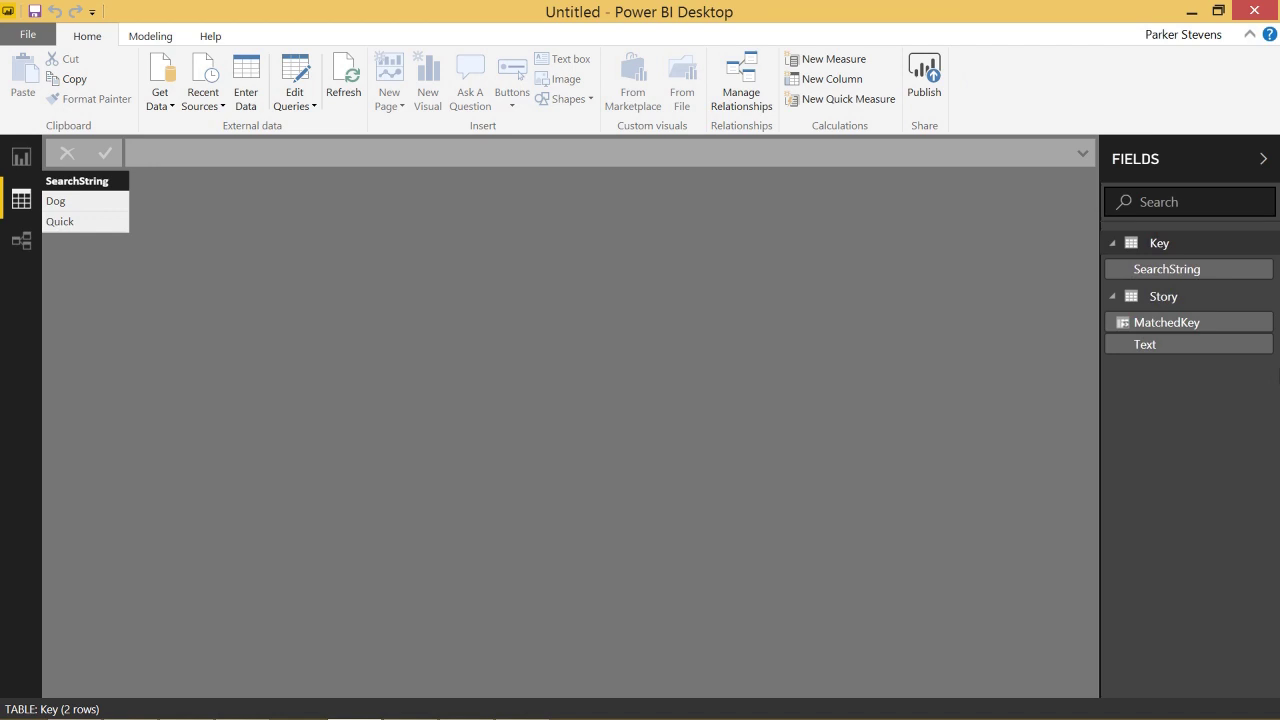
pyautogui.click(1166, 322)
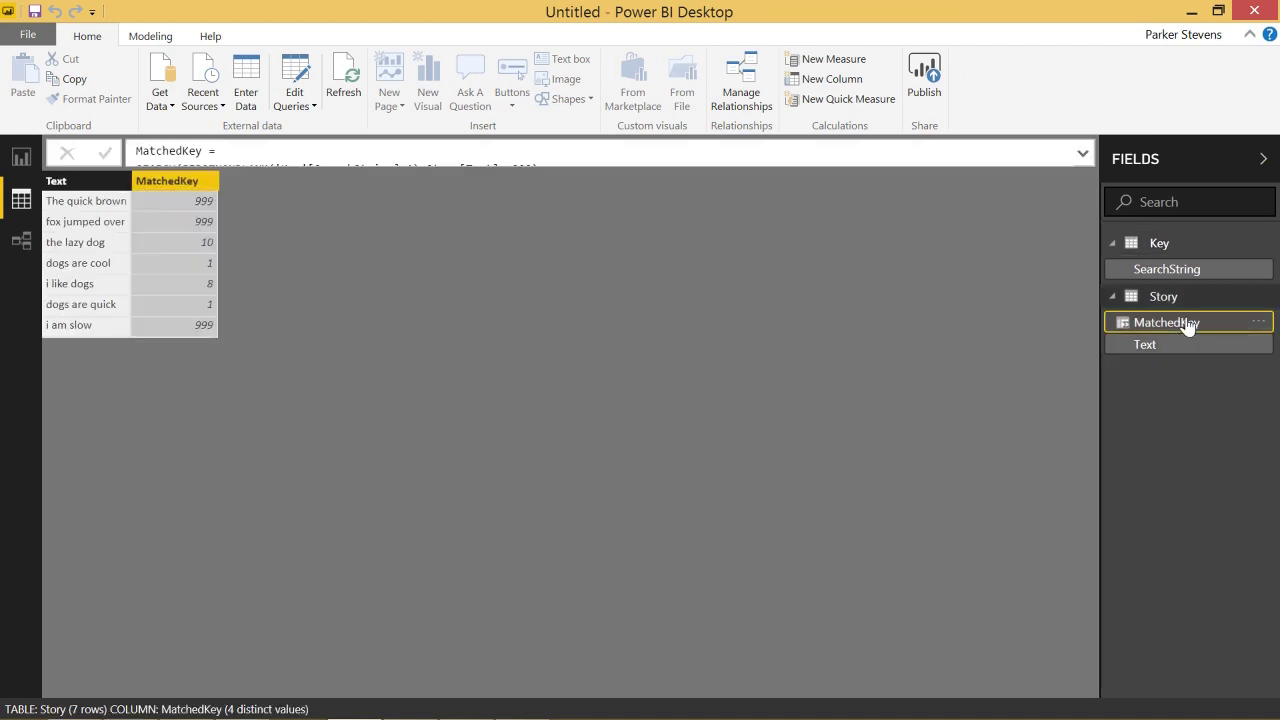
# - Expand the formula bar and insert CONCATENATEX('Key' before the SEARCH expression
pyautogui.click(1082, 153)
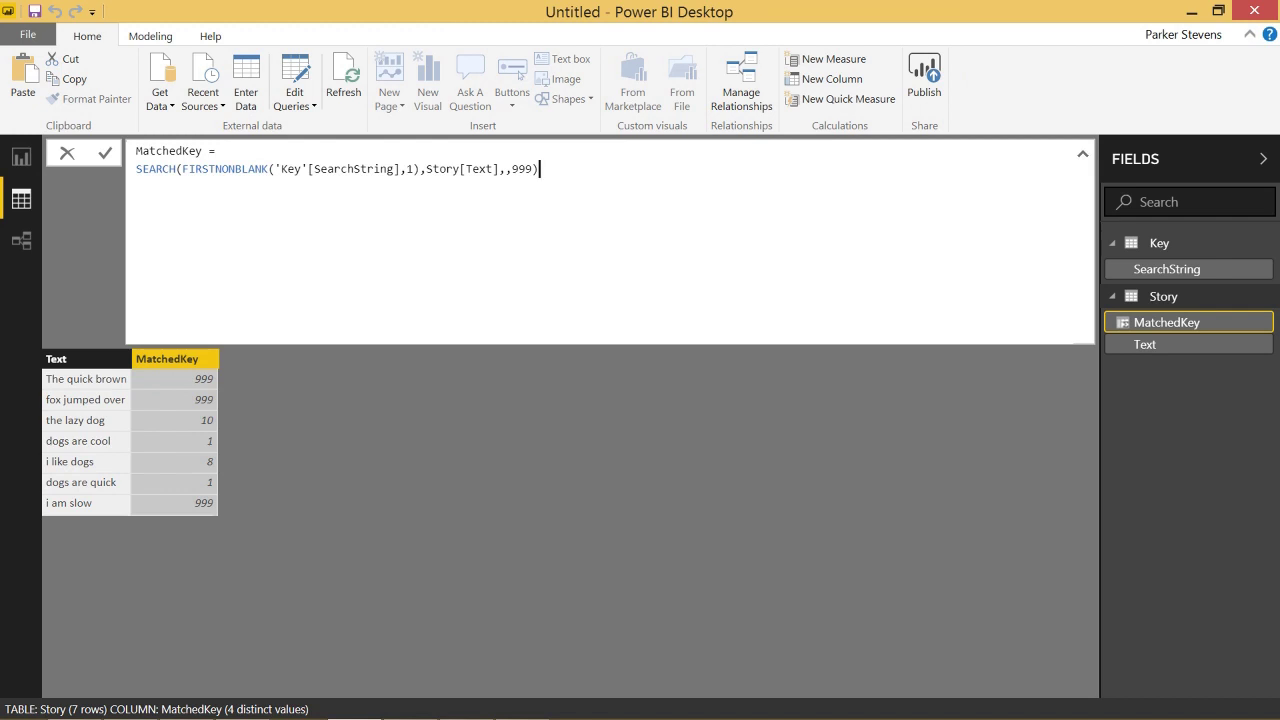
pyautogui.click(222, 150)
pyautogui.hotkey('shift', 'Return')
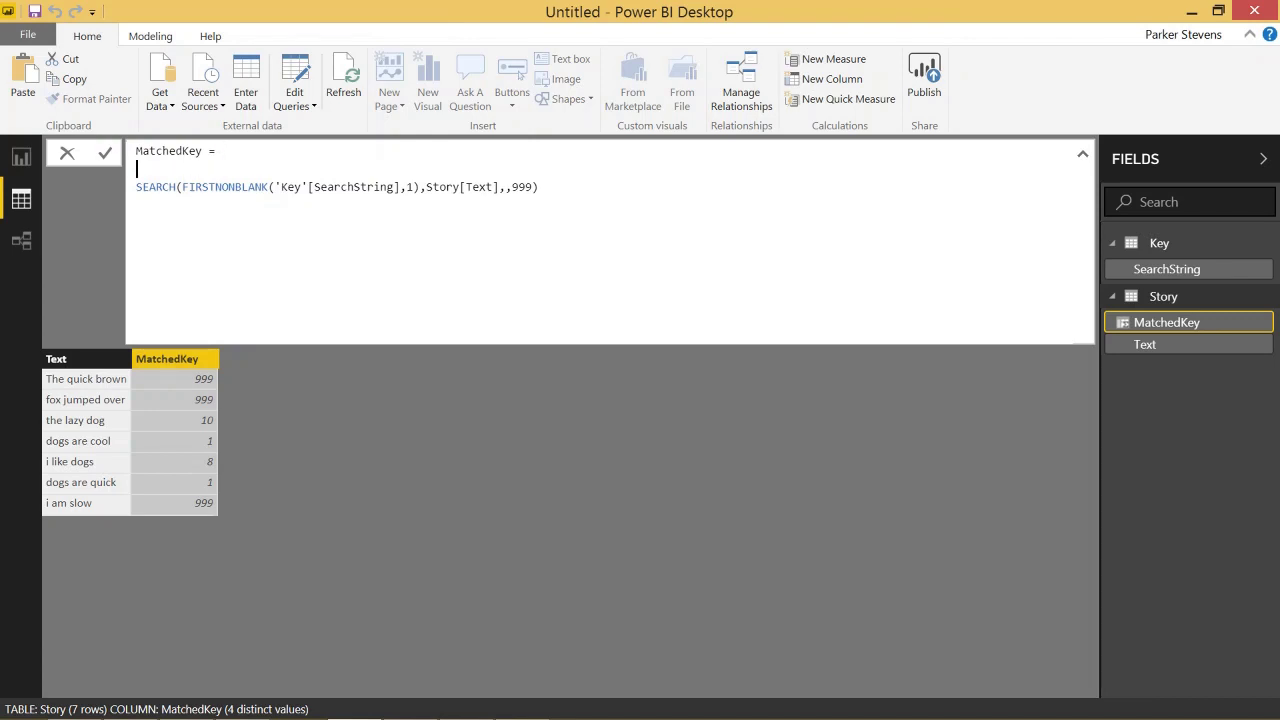
pyautogui.write('CONC')
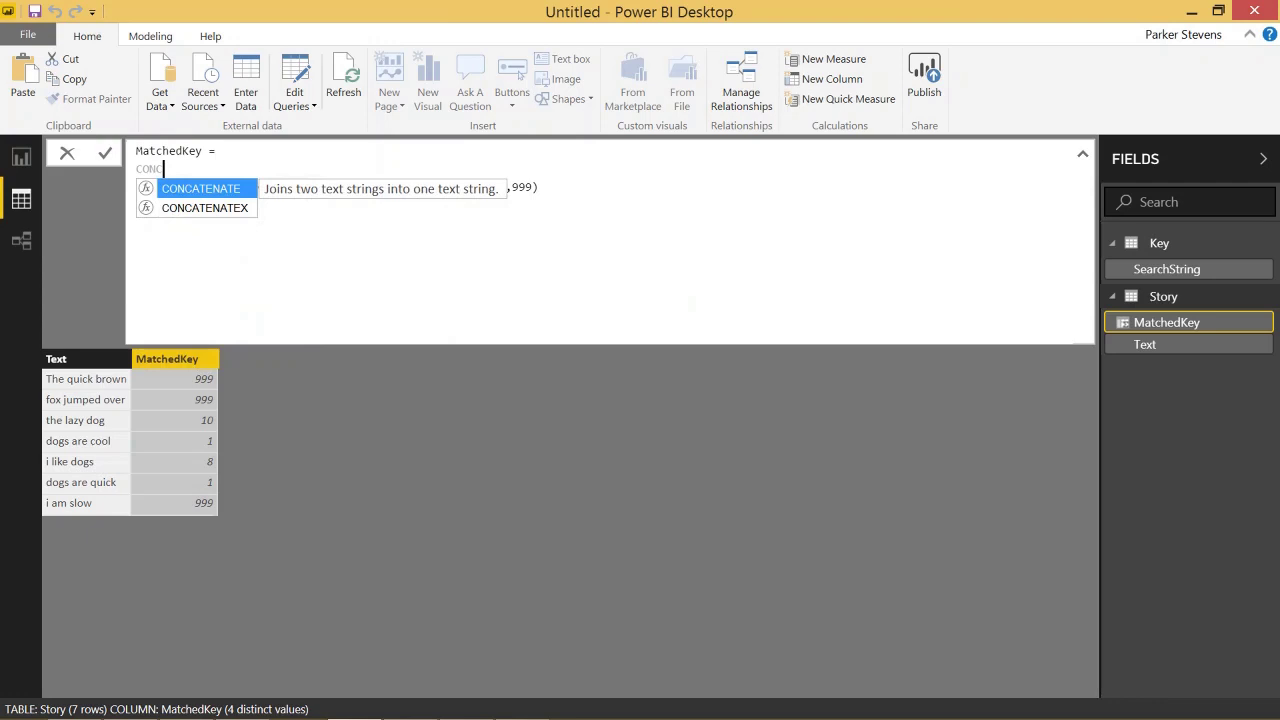
pyautogui.press('Down')
pyautogui.press('Tab')
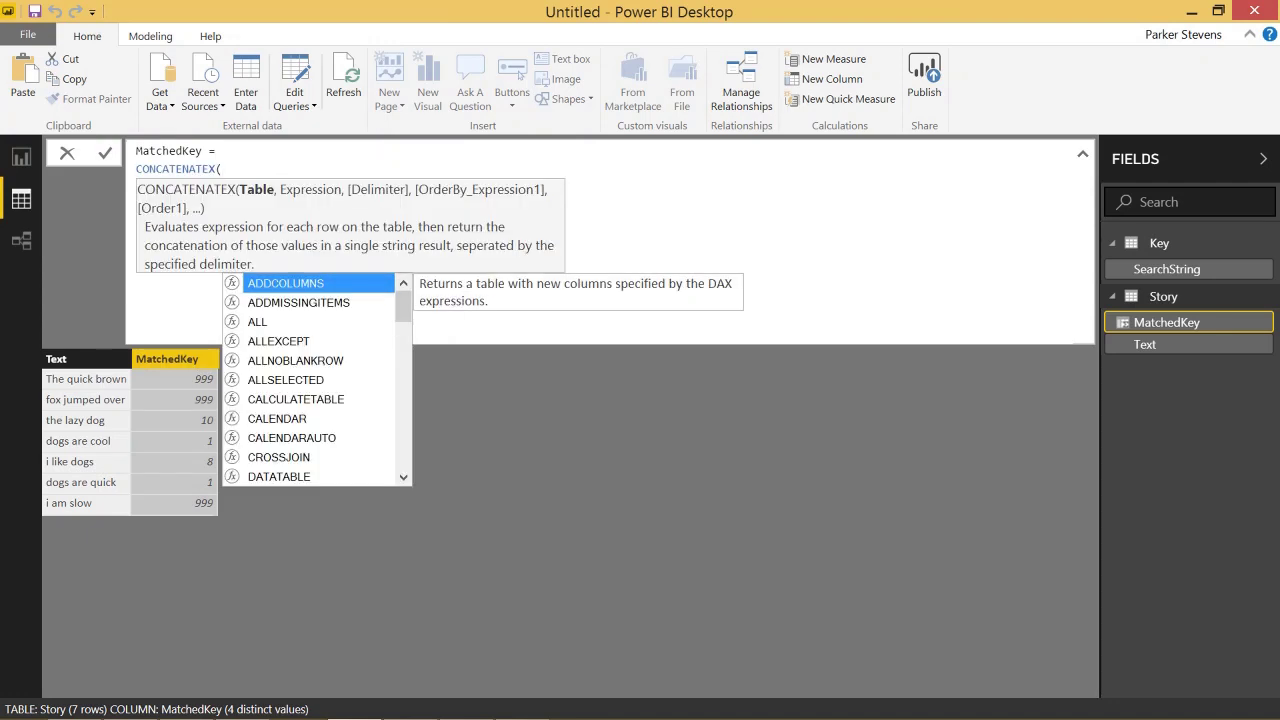
pyautogui.hotkey('shift', 'Return')
pyautogui.write('k')
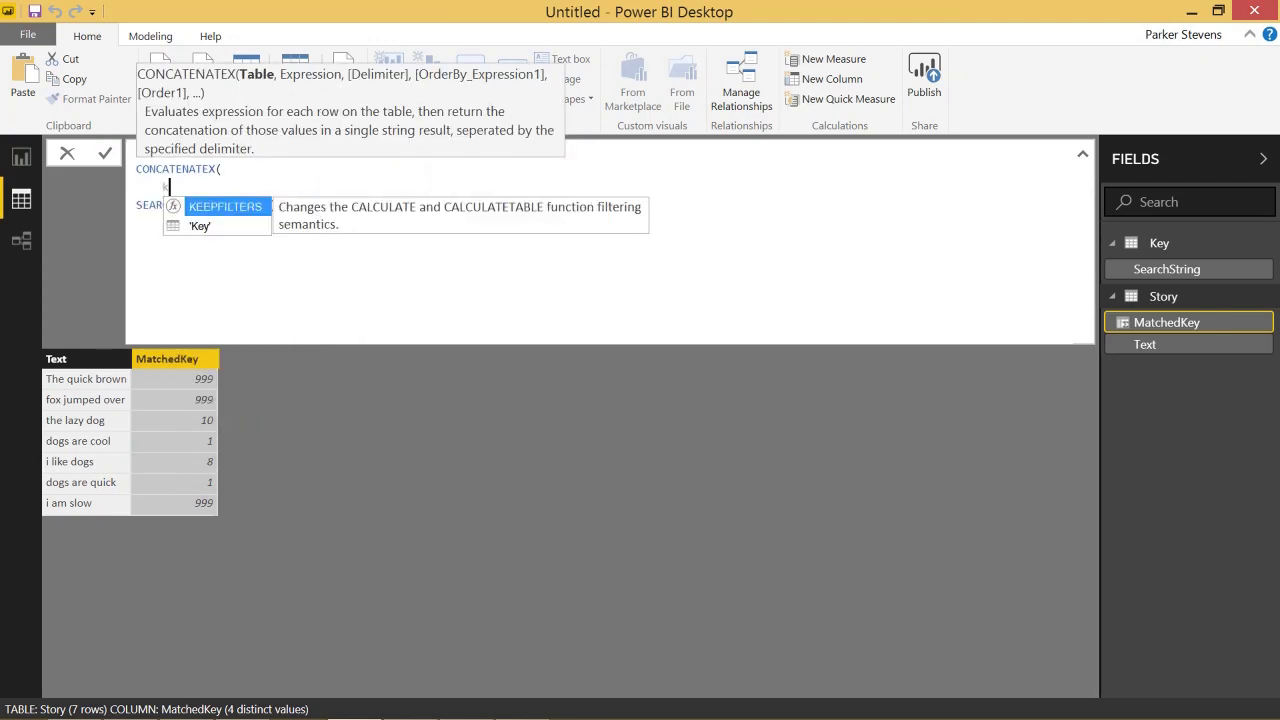
pyautogui.press('Down')
pyautogui.press('Tab')
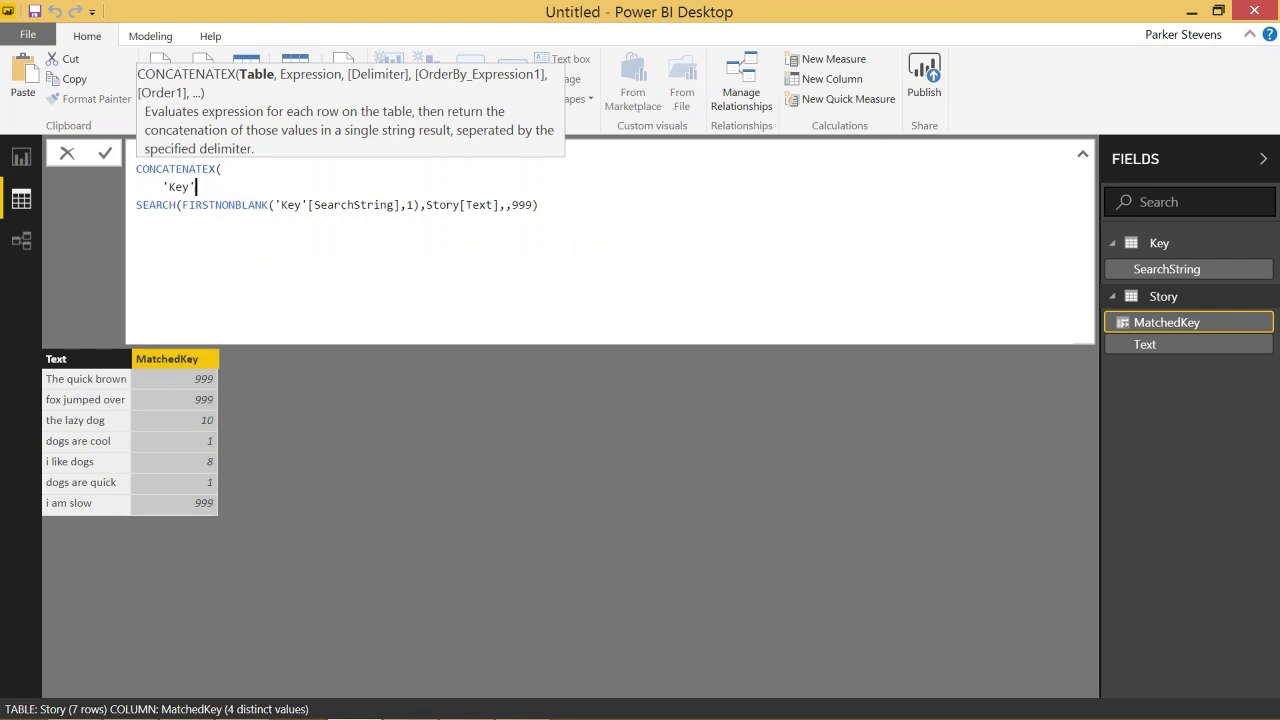
# - Indent SEARCH as the CONCATENATEX expression, add the closing bracket and commit the formula
pyautogui.write(',')
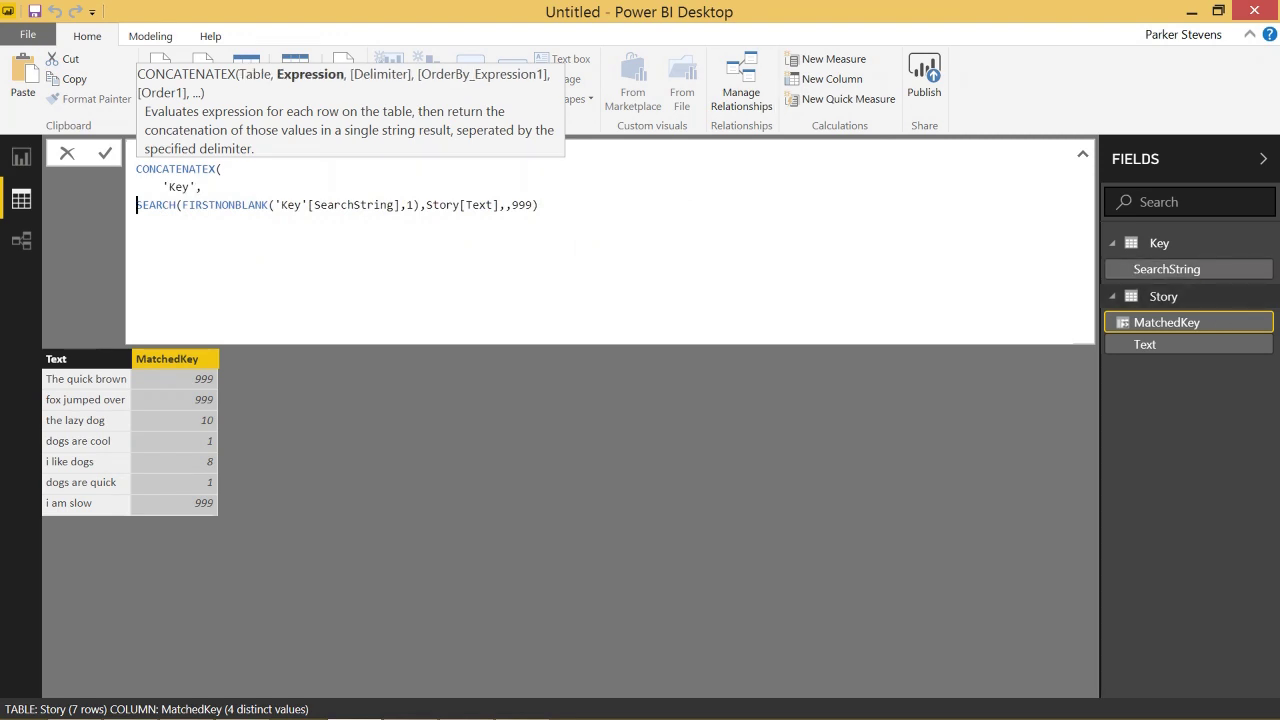
pyautogui.press('Tab')
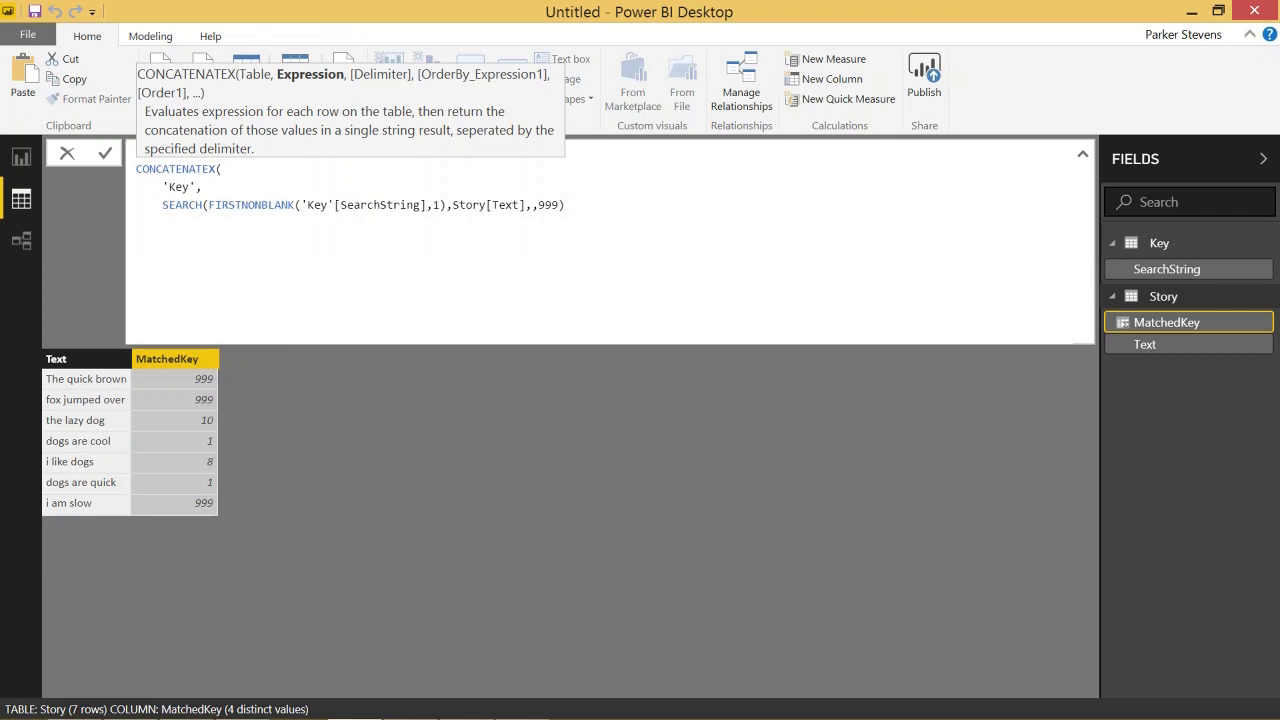
pyautogui.hotkey('ctrl', 'shift', 'Right')
pyautogui.hotkey('ctrl', 'shift', 'Right')
pyautogui.hotkey('ctrl', 'shift', 'Right')
pyautogui.hotkey('ctrl', 'shift', 'Right')
pyautogui.hotkey('ctrl', 'shift', 'Right')
pyautogui.hotkey('ctrl', 'shift', 'Right')
pyautogui.hotkey('ctrl', 'shift', 'Right')
pyautogui.hotkey('ctrl', 'shift', 'Right')
pyautogui.hotkey('ctrl', 'shift', 'Right')
pyautogui.press('End')
pyautogui.press('Return')
pyautogui.write(')')
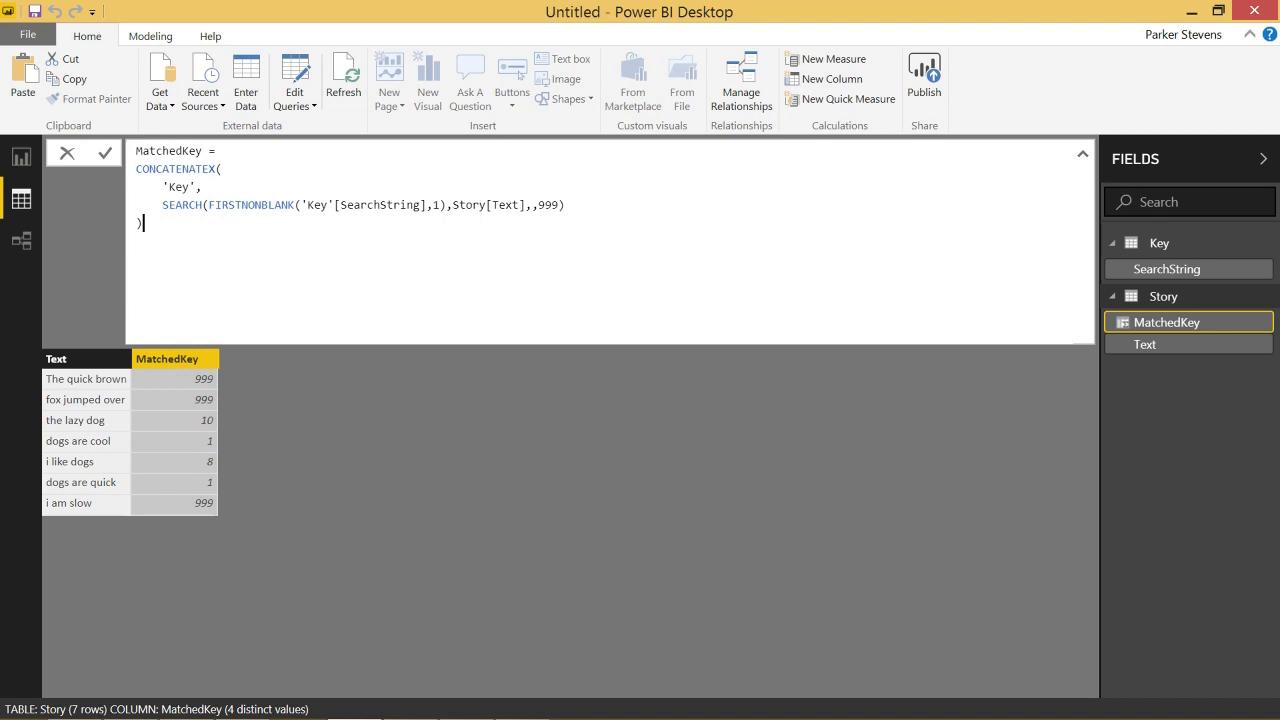
pyautogui.press('Return')
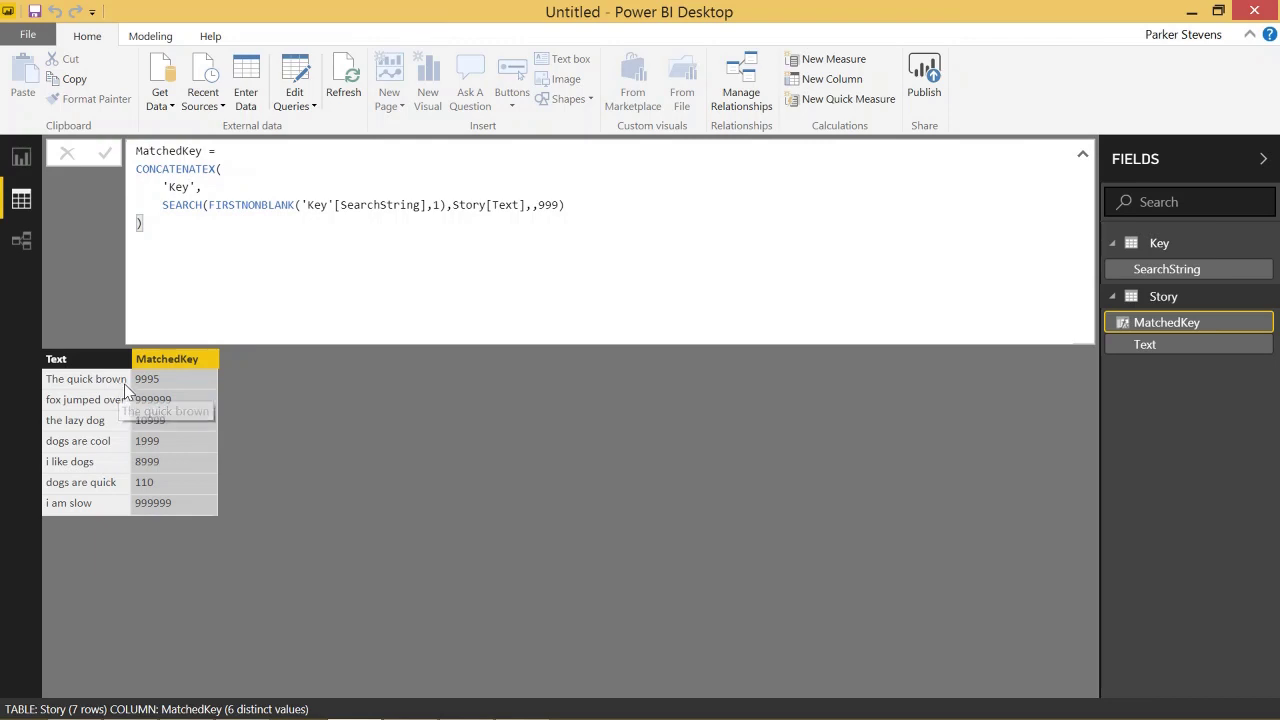
pyautogui.click(1132, 251)
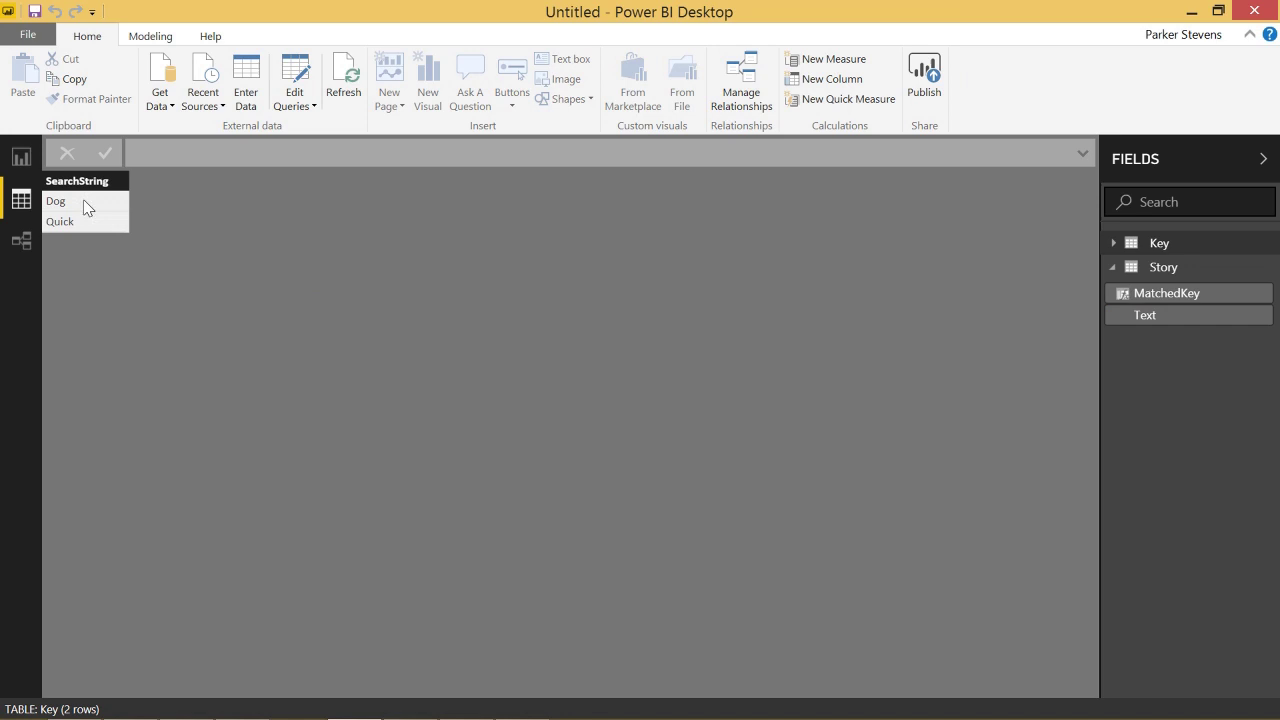
pyautogui.click(1170, 270)
pyautogui.click(1140, 268)
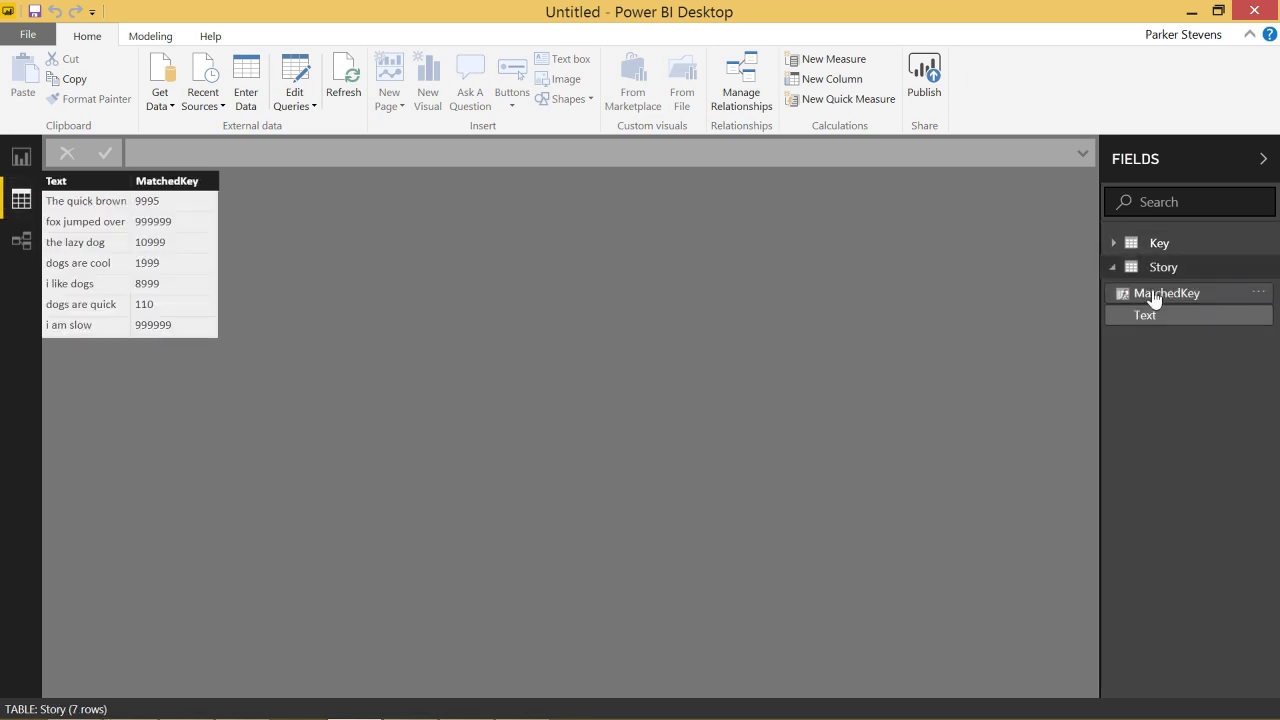
pyautogui.click(1150, 293)
pyautogui.click(1083, 153)
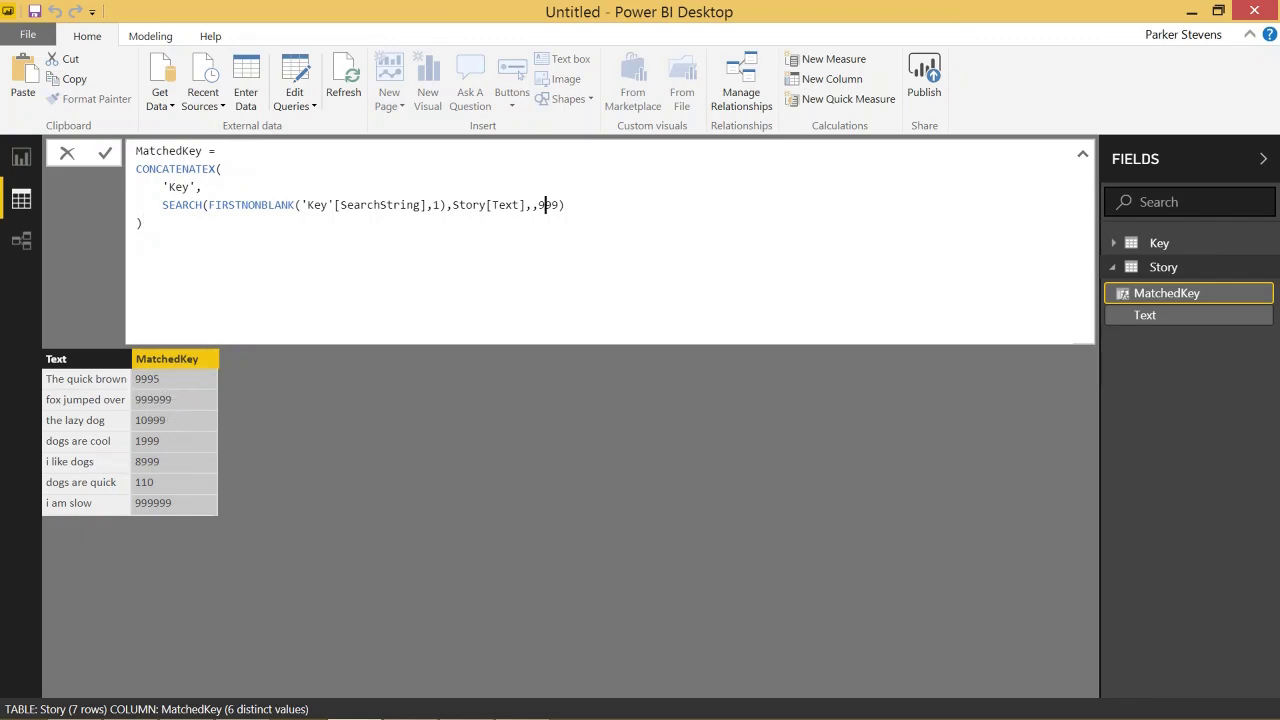
# - Insert IF( inside CONCATENATEX so the SEARCH expression becomes its condition
pyautogui.doubleClick(547, 205)
pyautogui.click(202, 187)
pyautogui.hotkey('shift', 'Return')
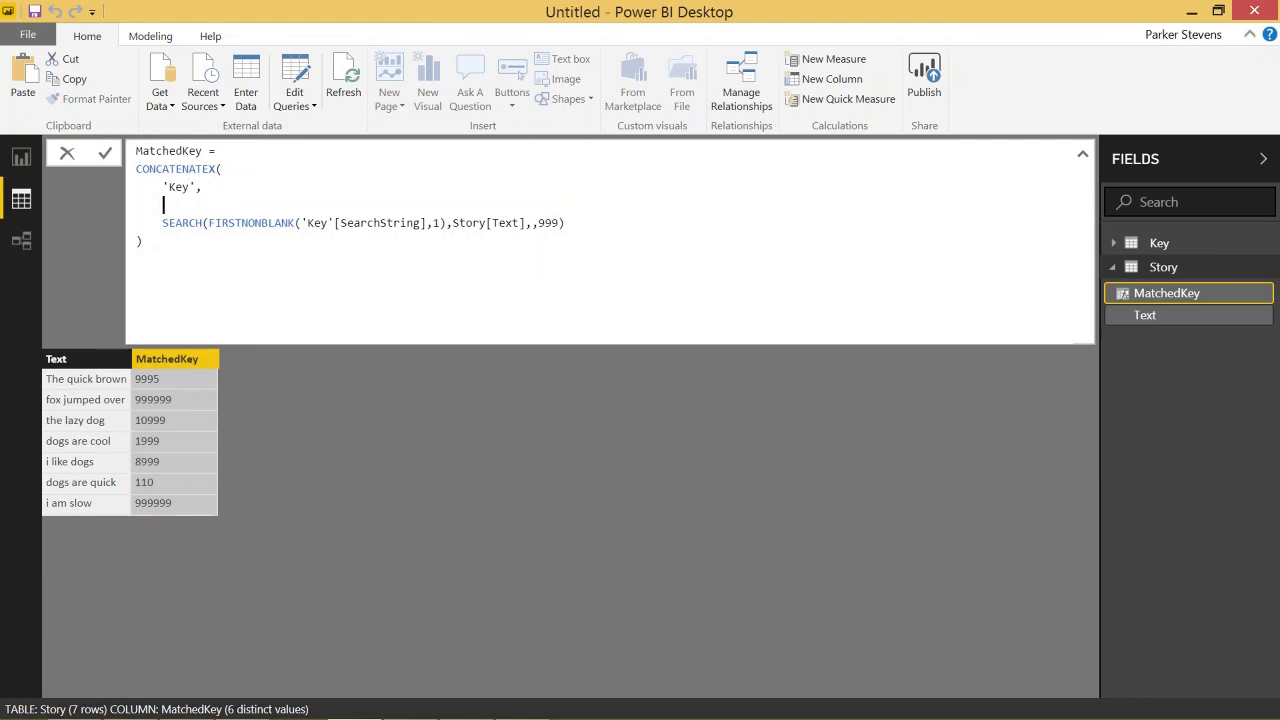
pyautogui.write('IF(')
pyautogui.hotkey('shift', 'Return')
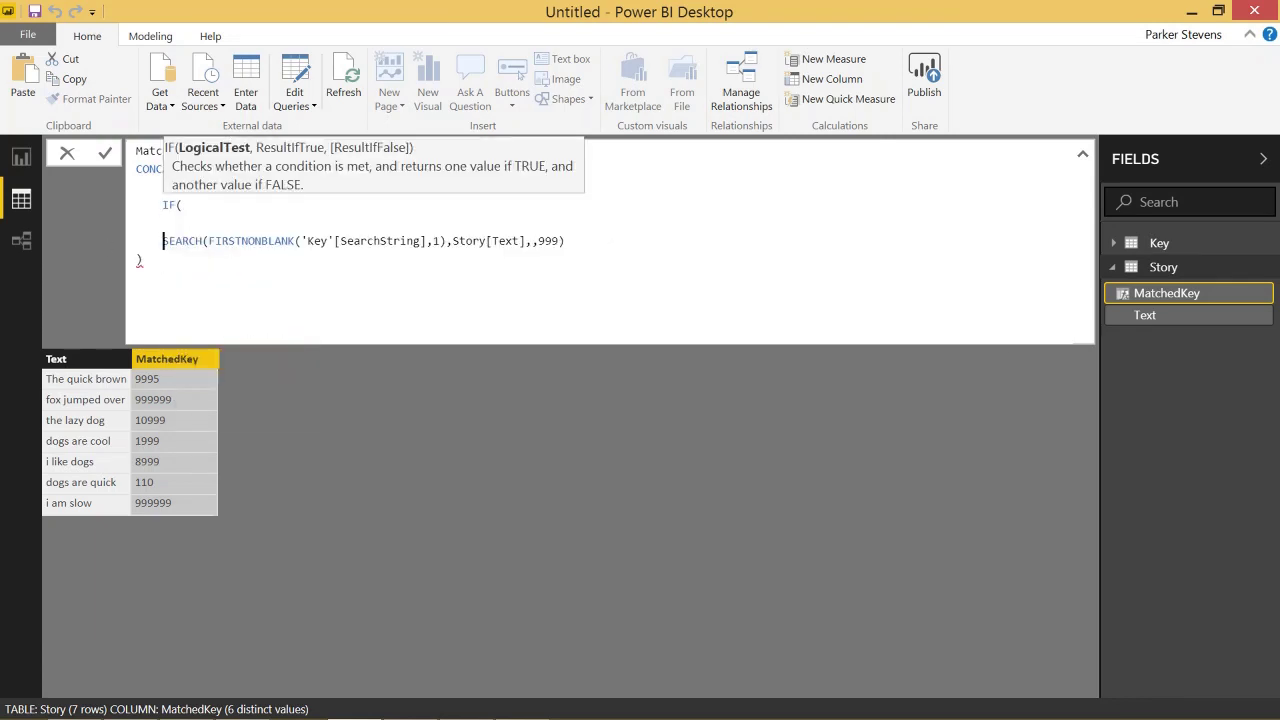
pyautogui.press('BackSpace')
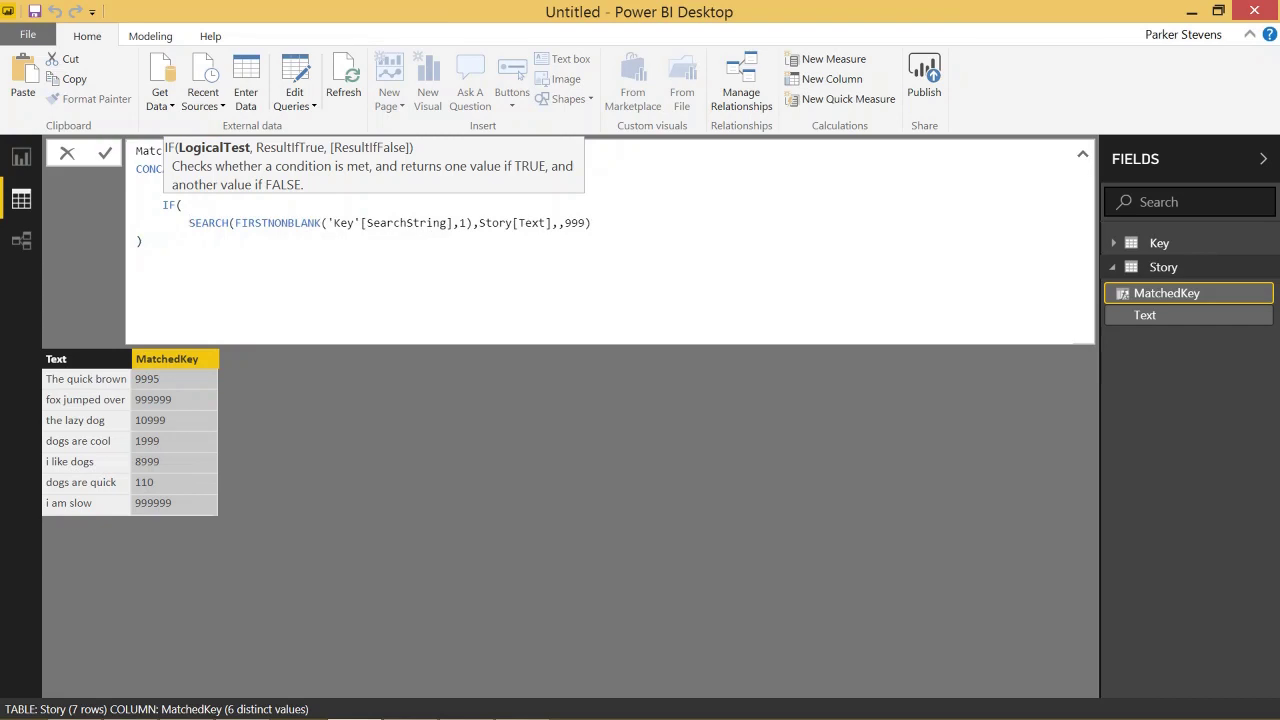
pyautogui.press('BackSpace')
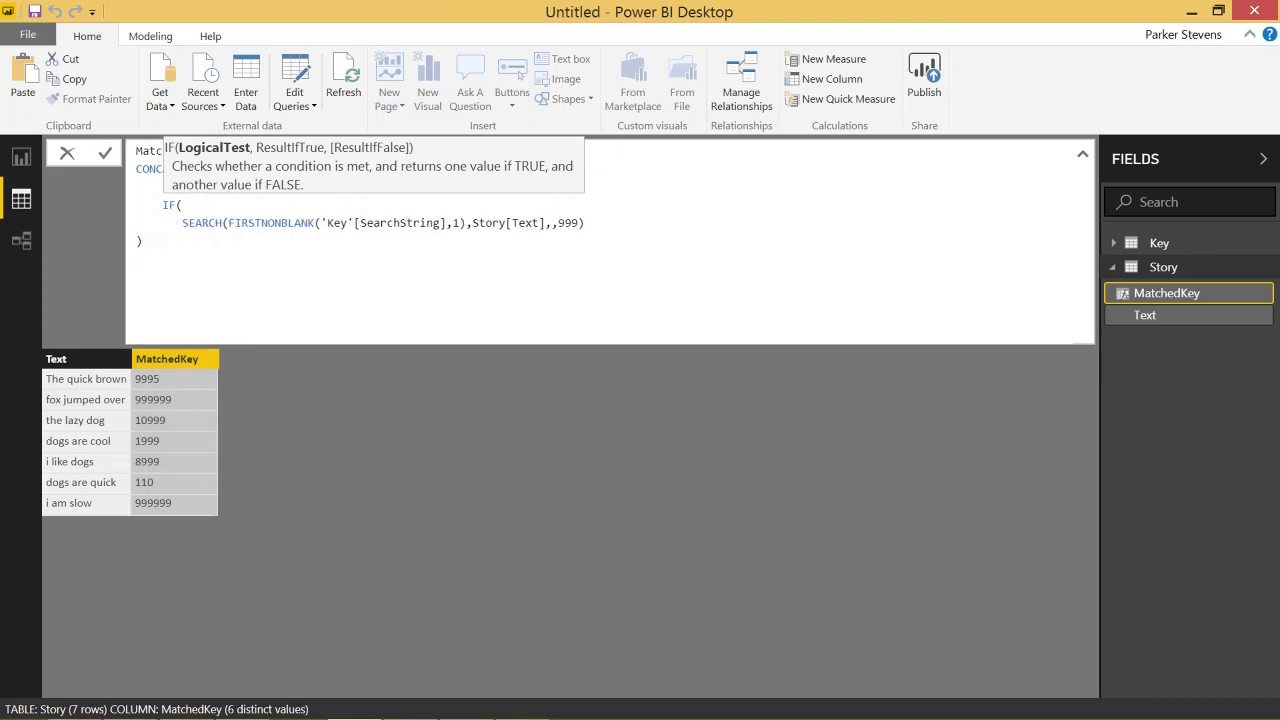
pyautogui.click(223, 222)
# - Finish the IF with <> 999, 'Key'[SearchString] and "" as fallback, then commit
pyautogui.write('<> 999,')
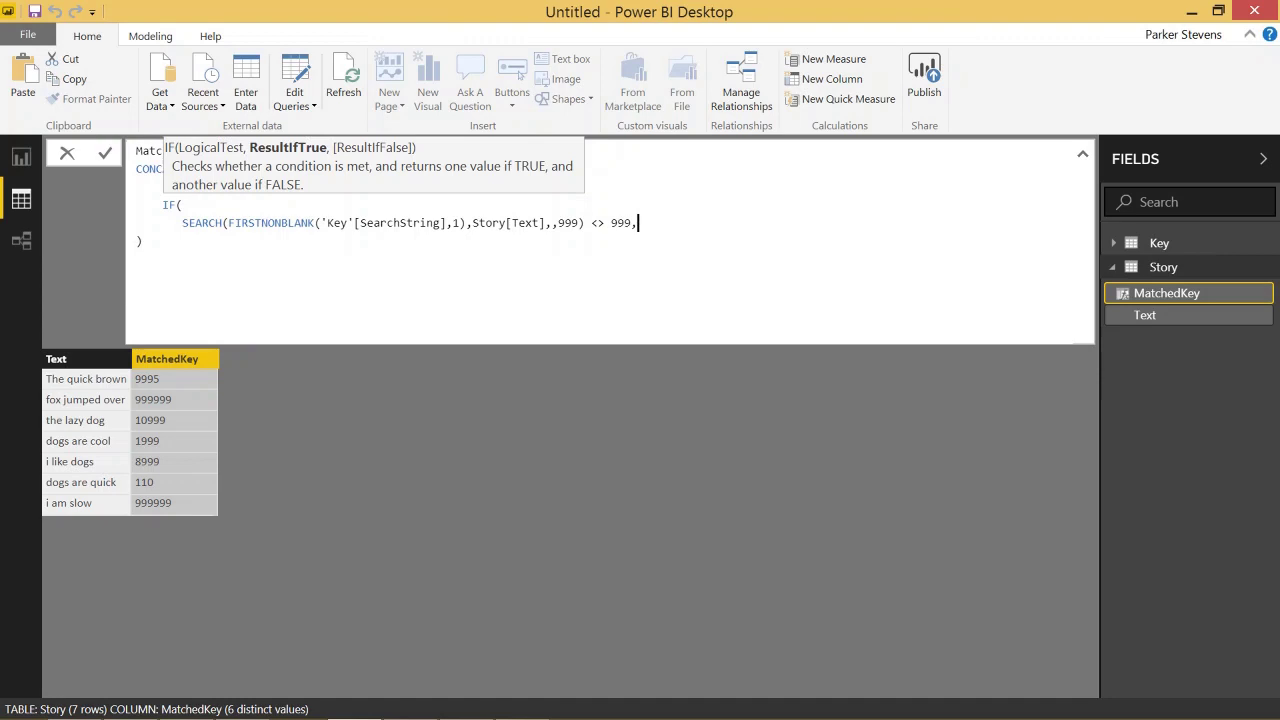
pyautogui.hotkey('shift', 'Return')
pyautogui.write('key')
pyautogui.press('Tab')
pyautogui.press('Down')
pyautogui.press('Tab')
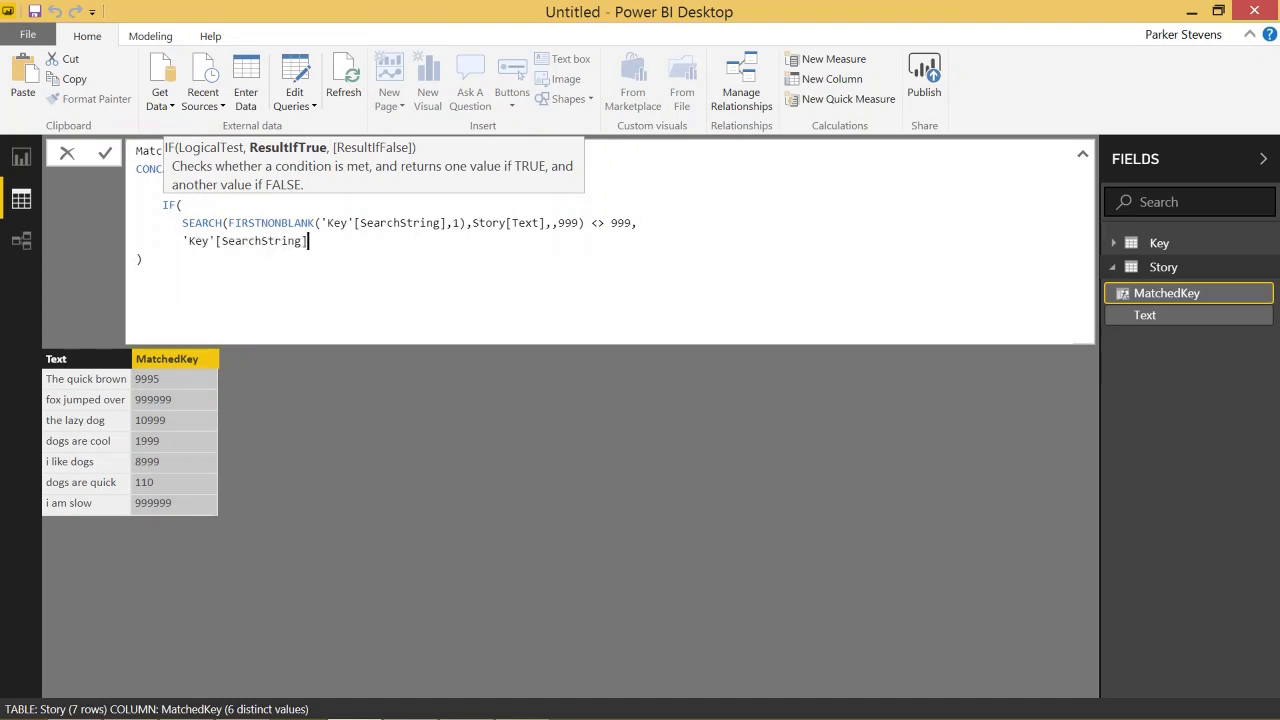
pyautogui.write(',')
pyautogui.hotkey('shift', 'Return')
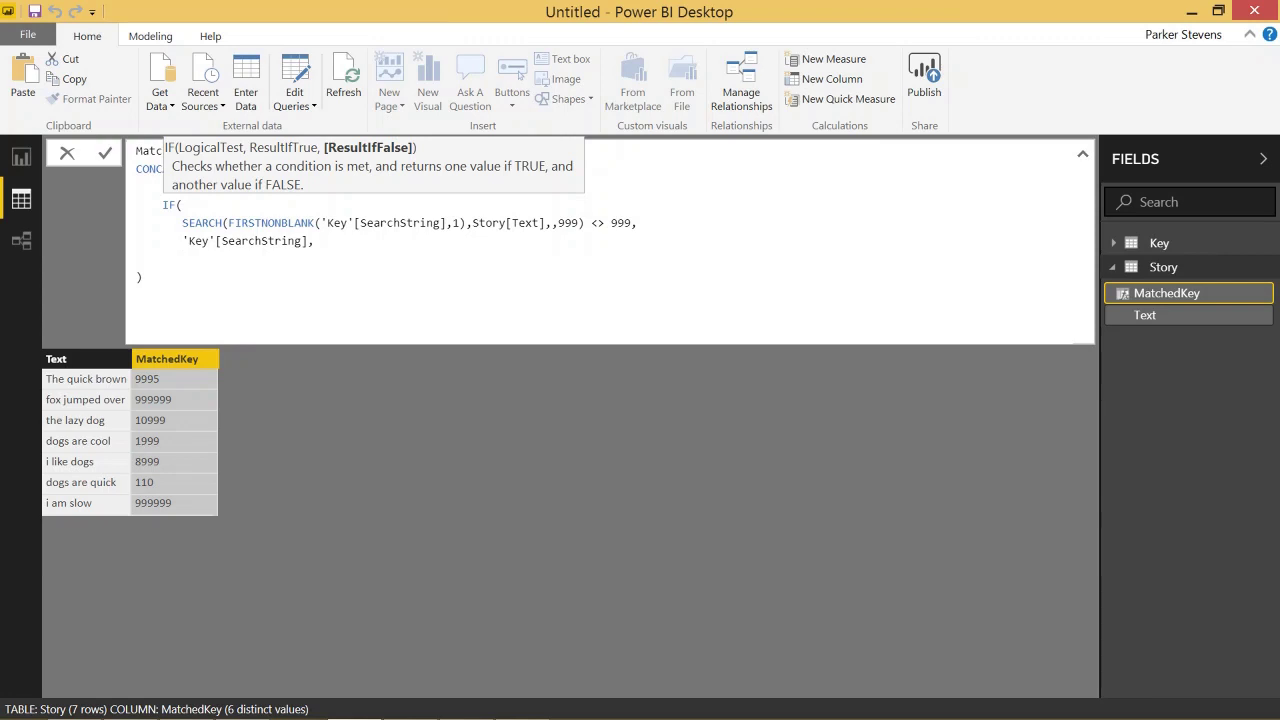
pyautogui.write('""')
pyautogui.hotkey('shift', 'Return')
pyautogui.write(')')
pyautogui.press('Return')
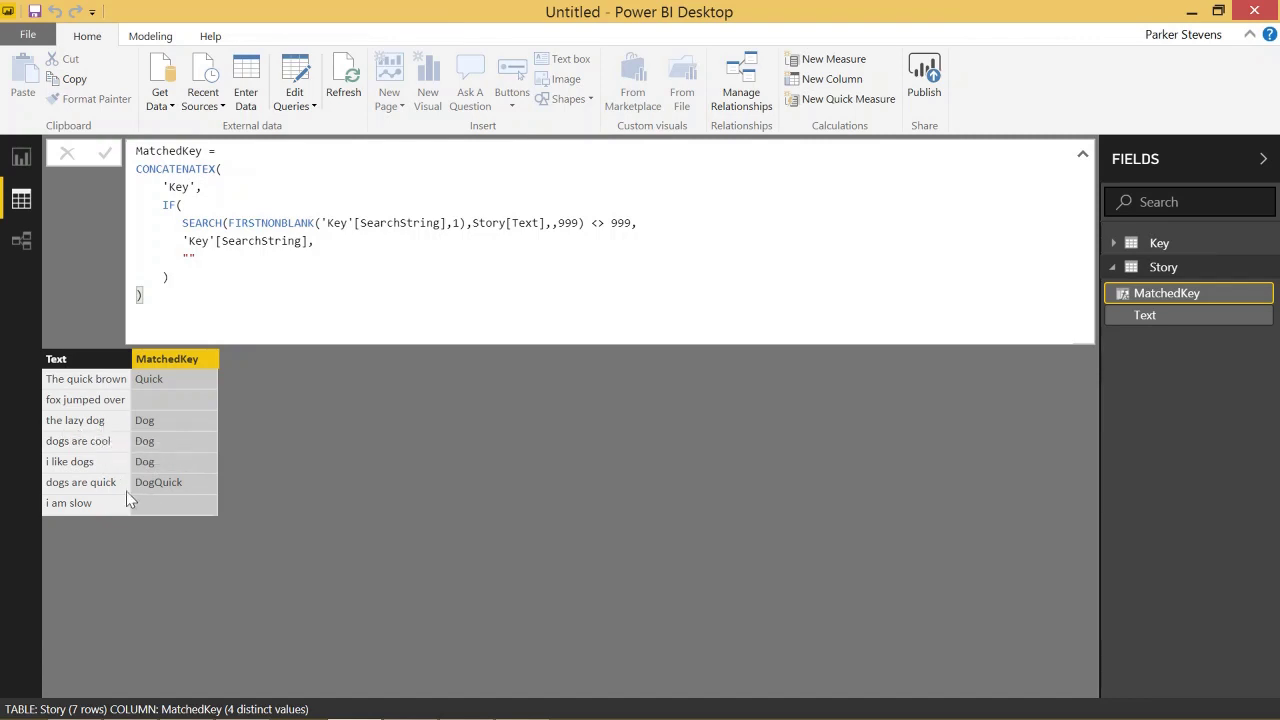
pyautogui.click(103, 500)
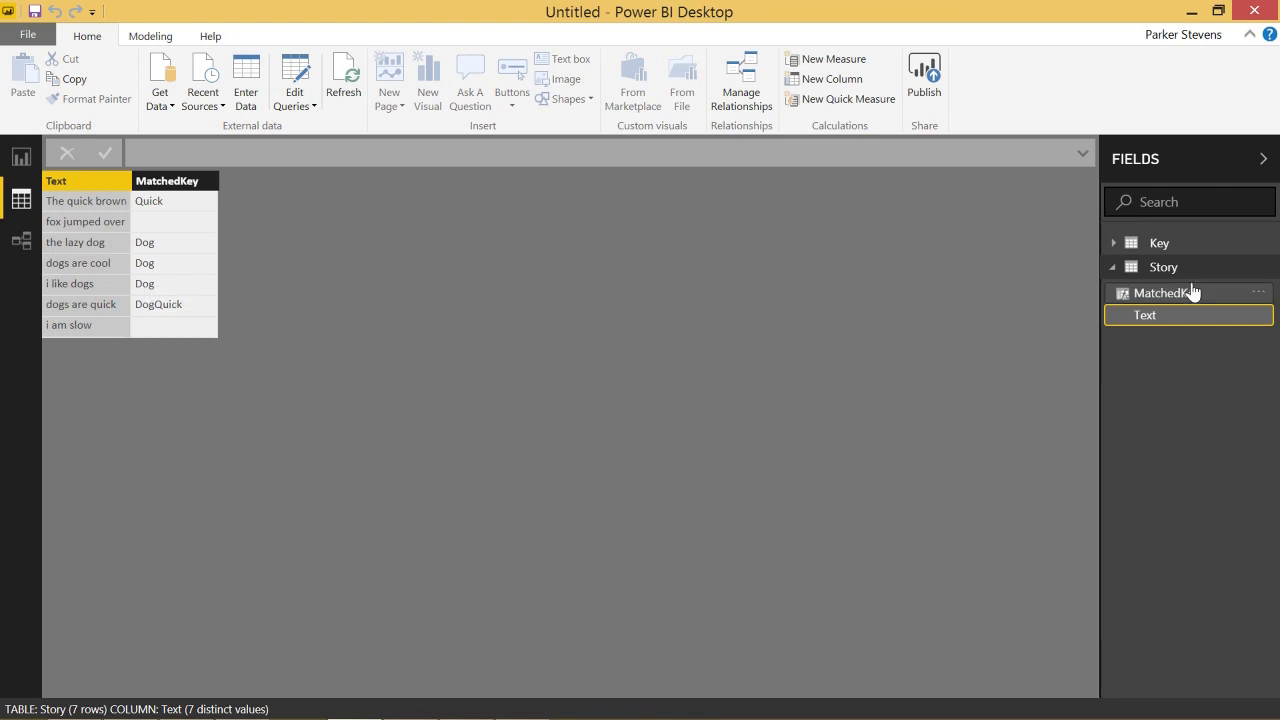
pyautogui.click(154, 224)
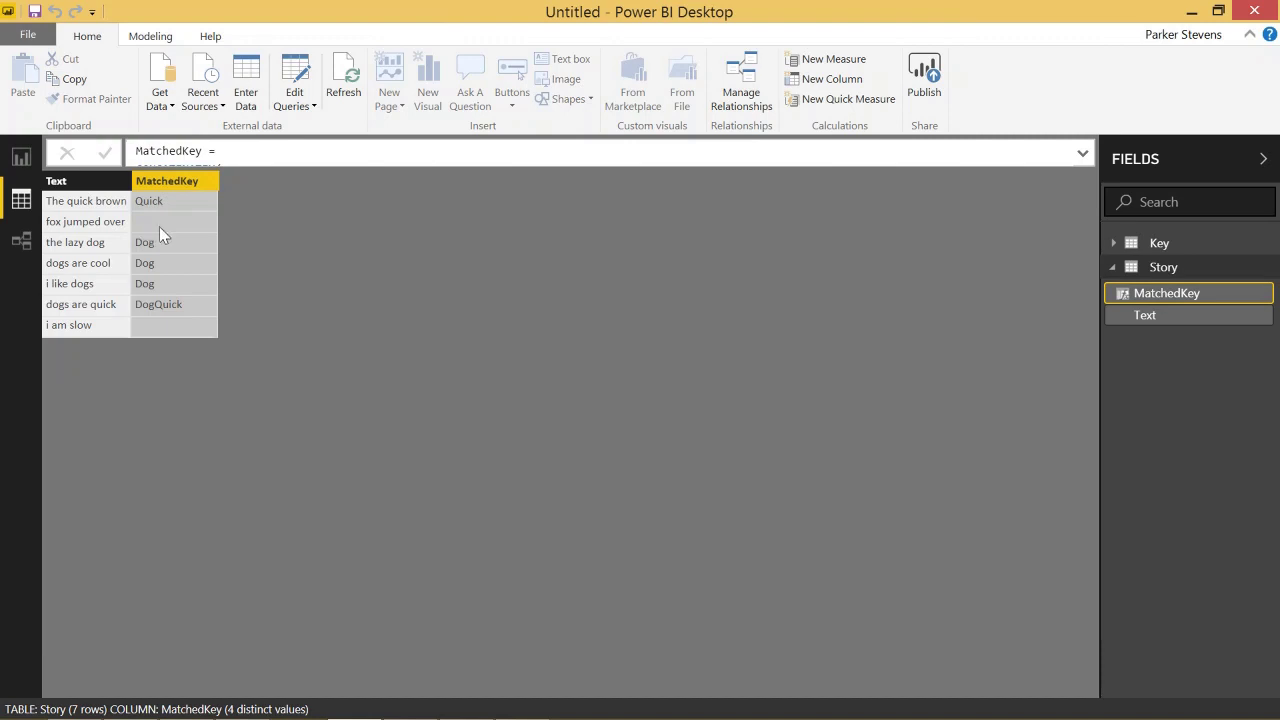
pyautogui.click(1163, 268)
pyautogui.click(1166, 269)
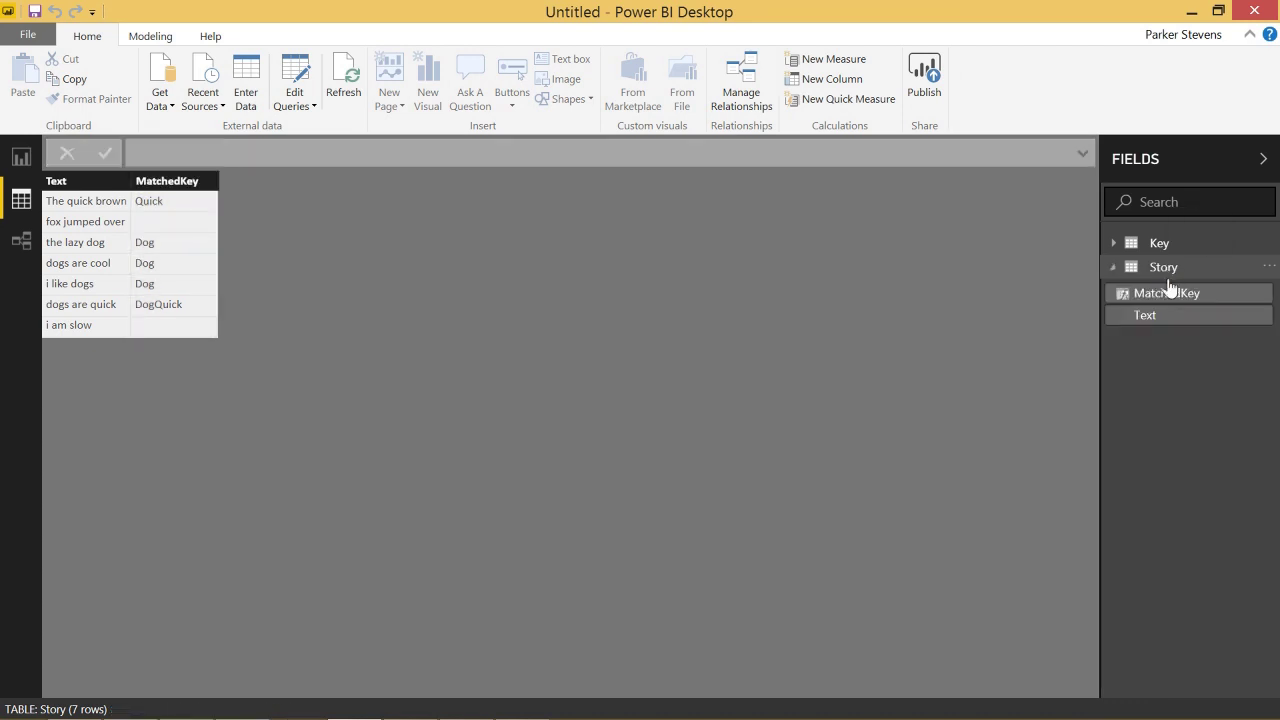
pyautogui.click(1170, 294)
pyautogui.click(1082, 155)
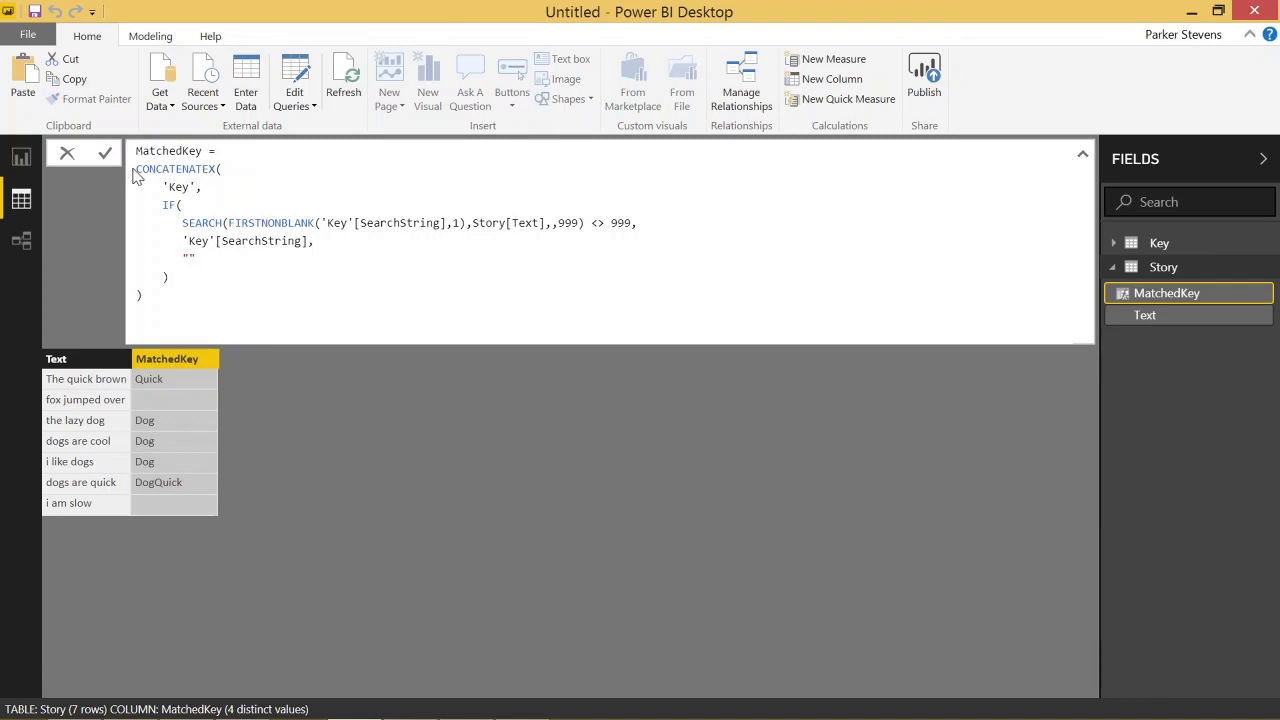
# - Store the CONCATENATEX result in VAR result and add a RETURN line at the end
pyautogui.write('VAR ')
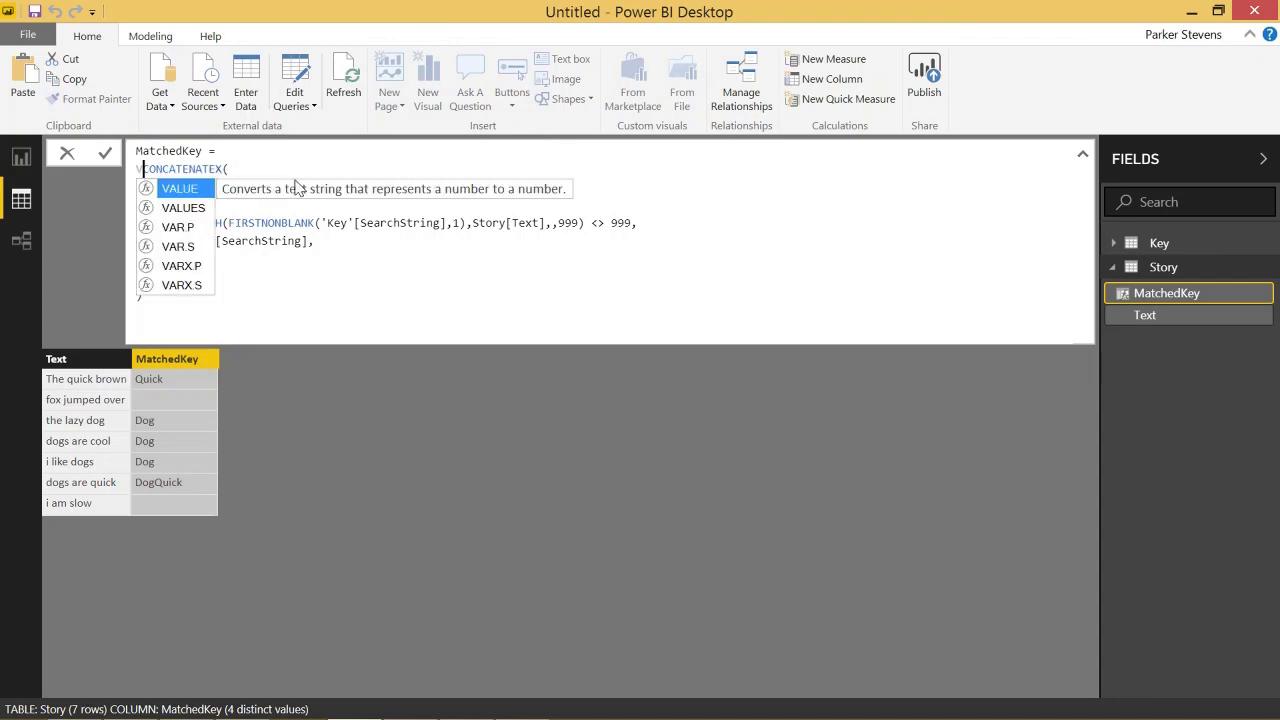
pyautogui.write('res')
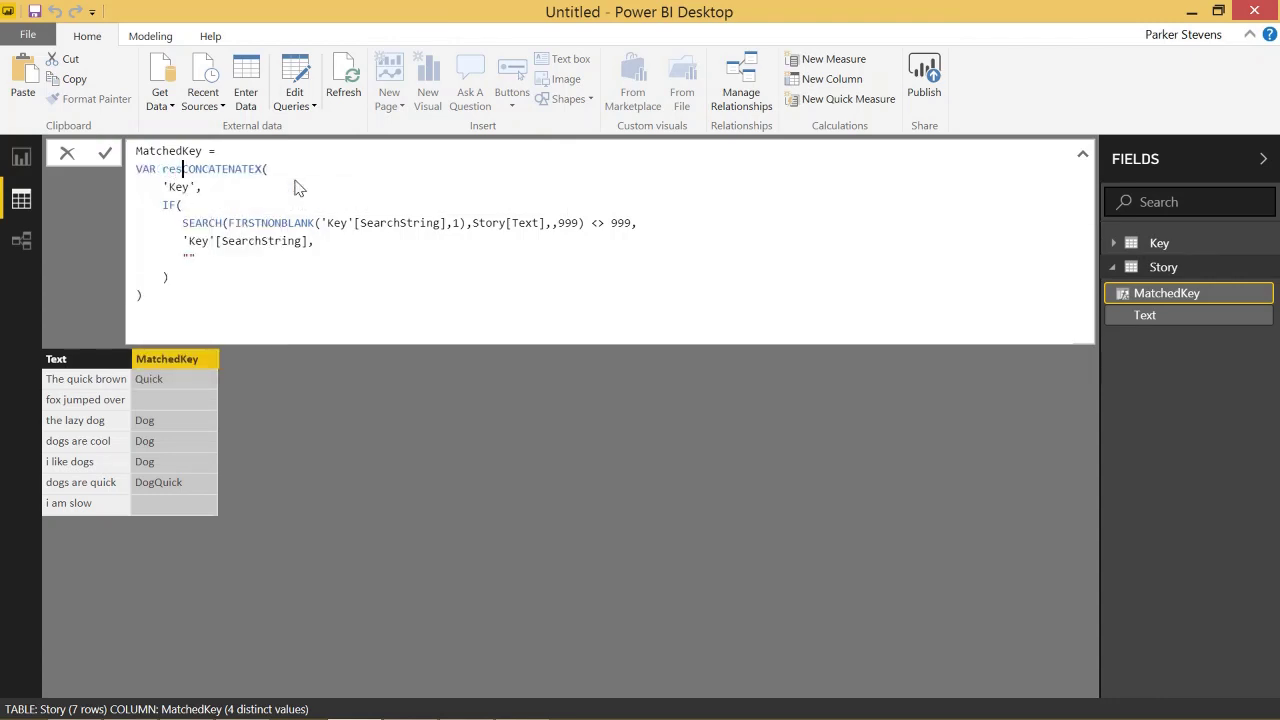
pyautogui.write('ult =')
pyautogui.hotkey('shift', 'Return')
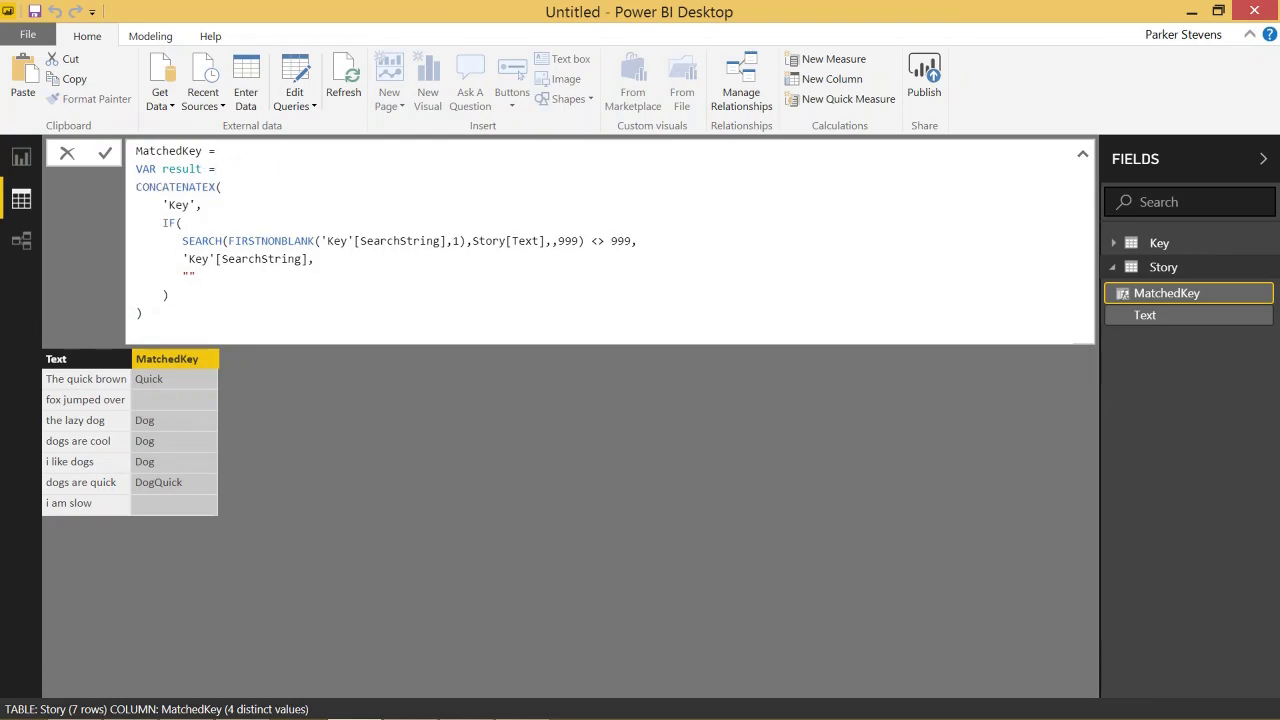
pyautogui.click(142, 313)
pyautogui.hotkey('shift', 'Return')
pyautogui.write('RETURN')
pyautogui.hotkey('shift', 'Return')
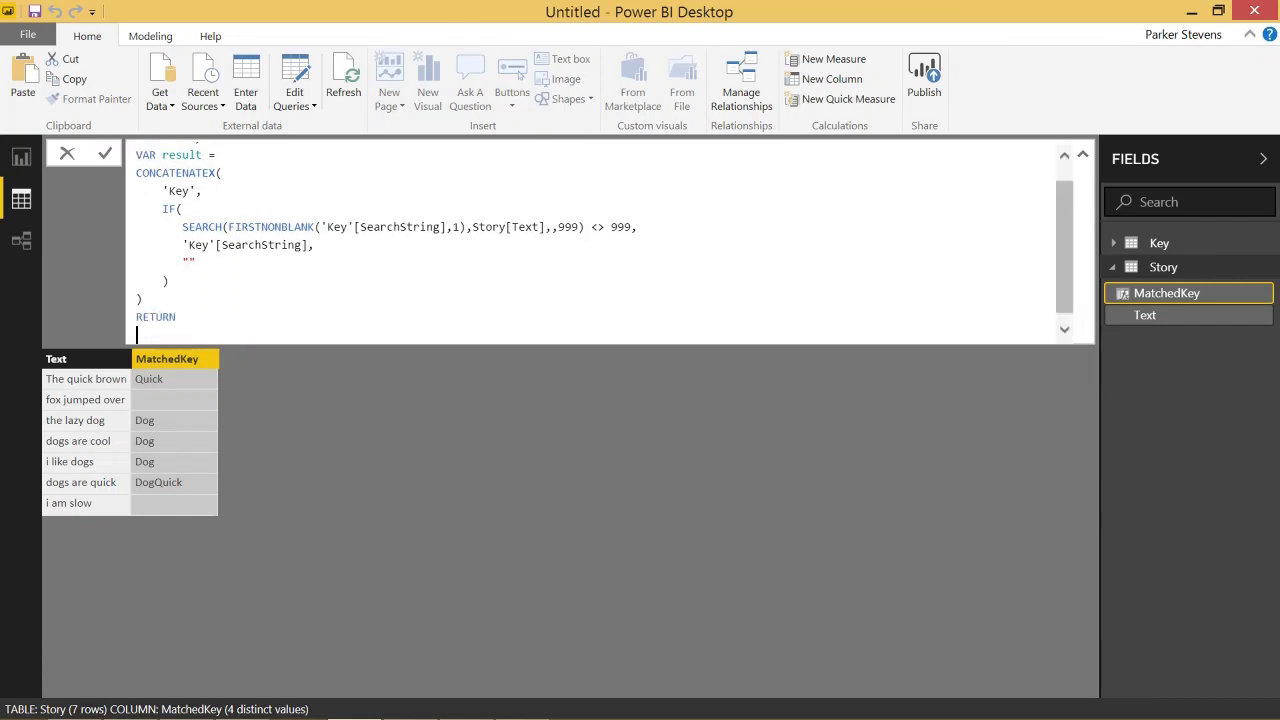
# - Return IF(result <> BLANK(), result, "Not found") and commit the formula
pyautogui.write('IF(')
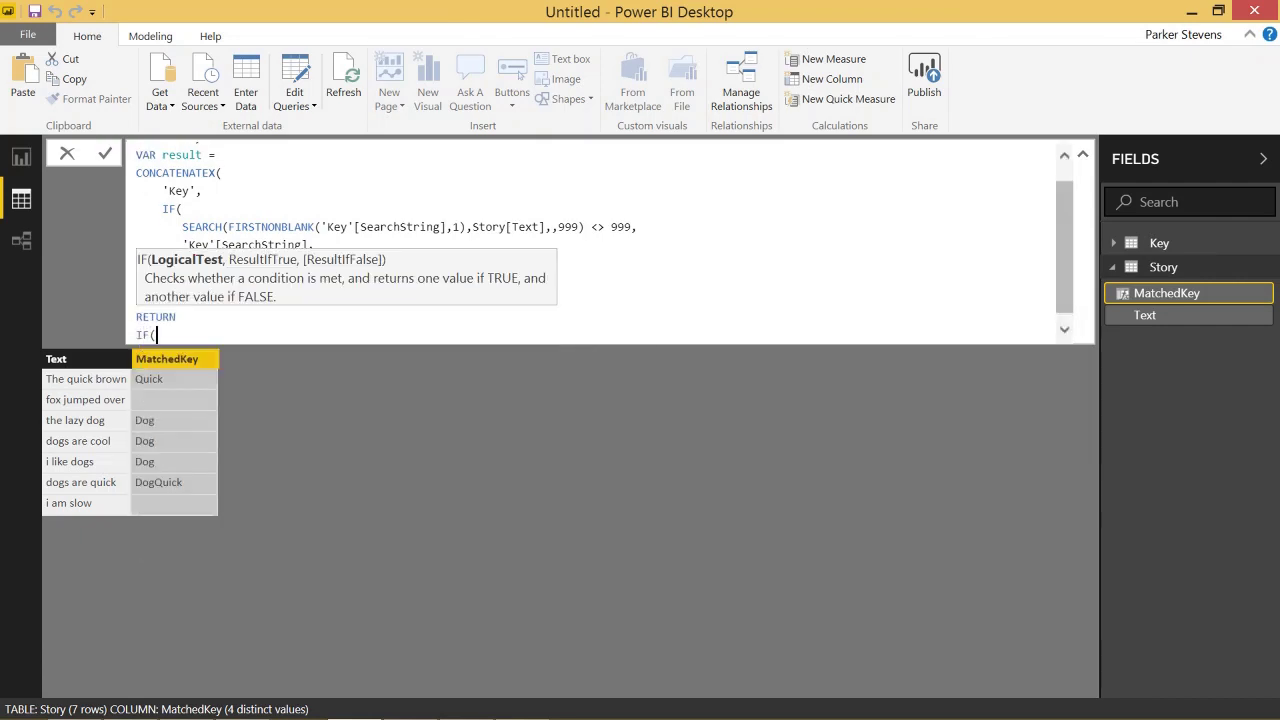
pyautogui.hotkey('shift', 'Return')
pyautogui.write('result <> BL')
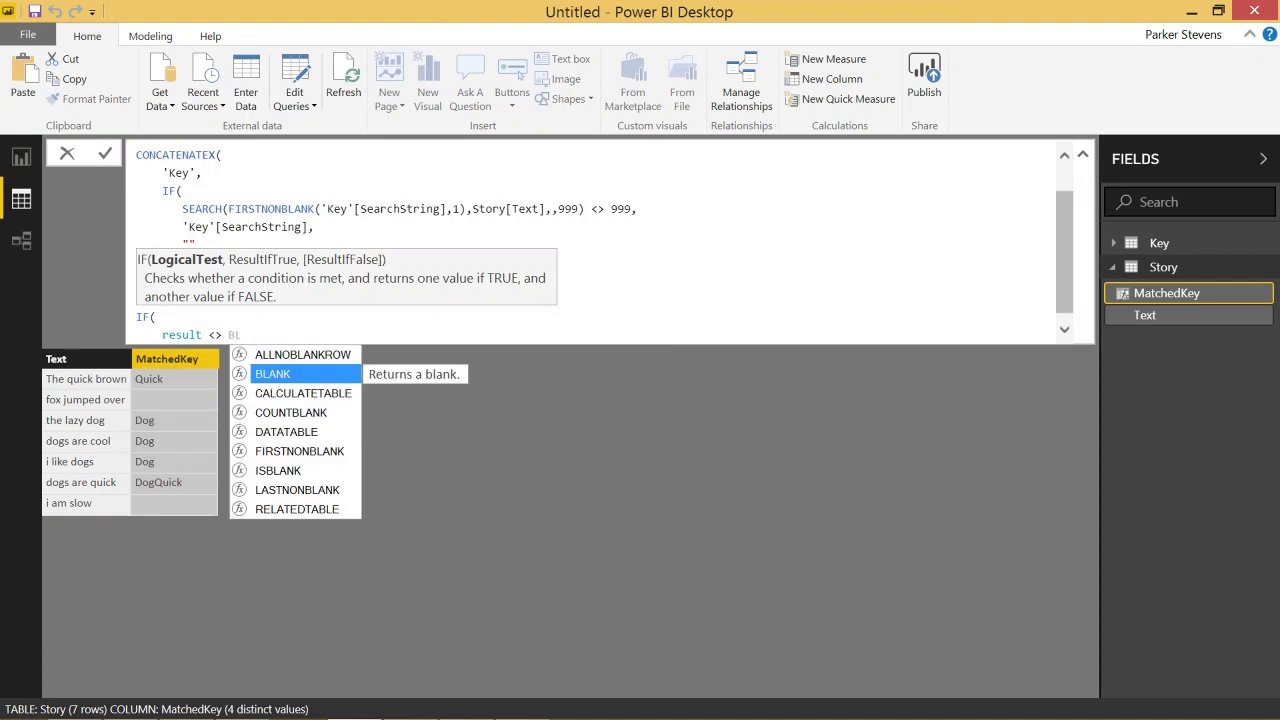
pyautogui.press('Tab')
pyautogui.write('),')
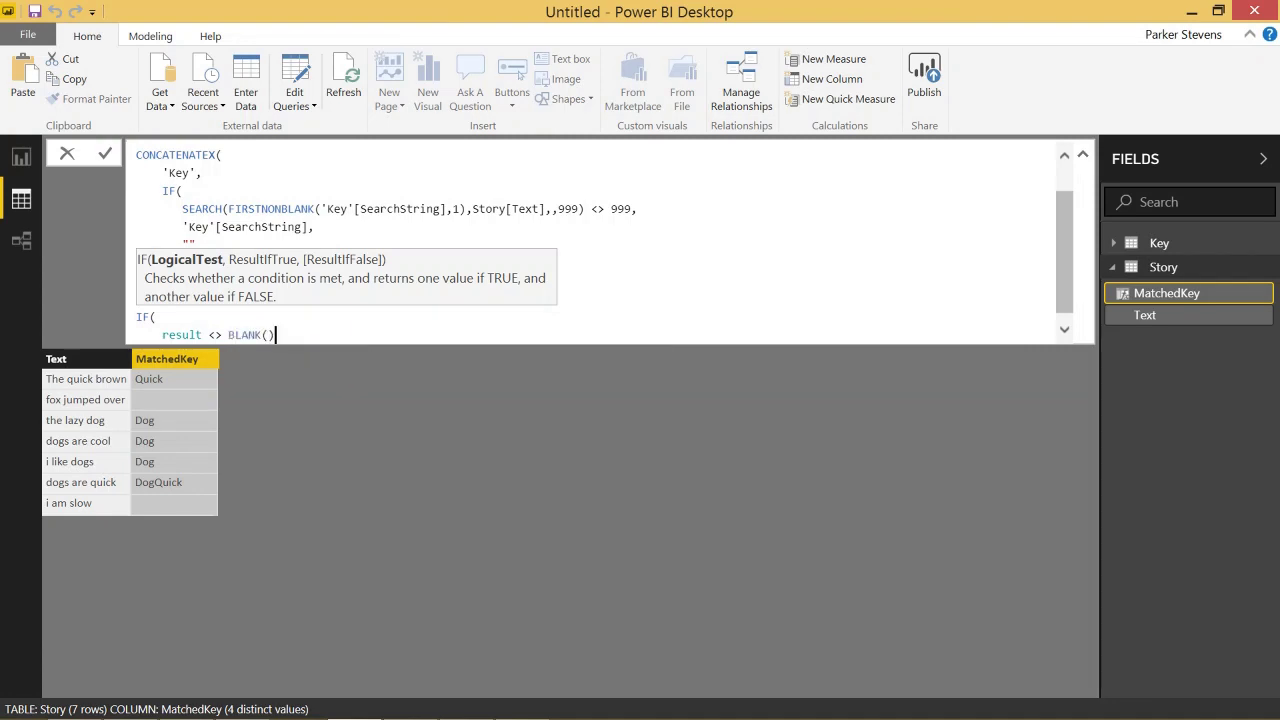
pyautogui.hotkey('shift', 'Return')
pyautogui.write('result,')
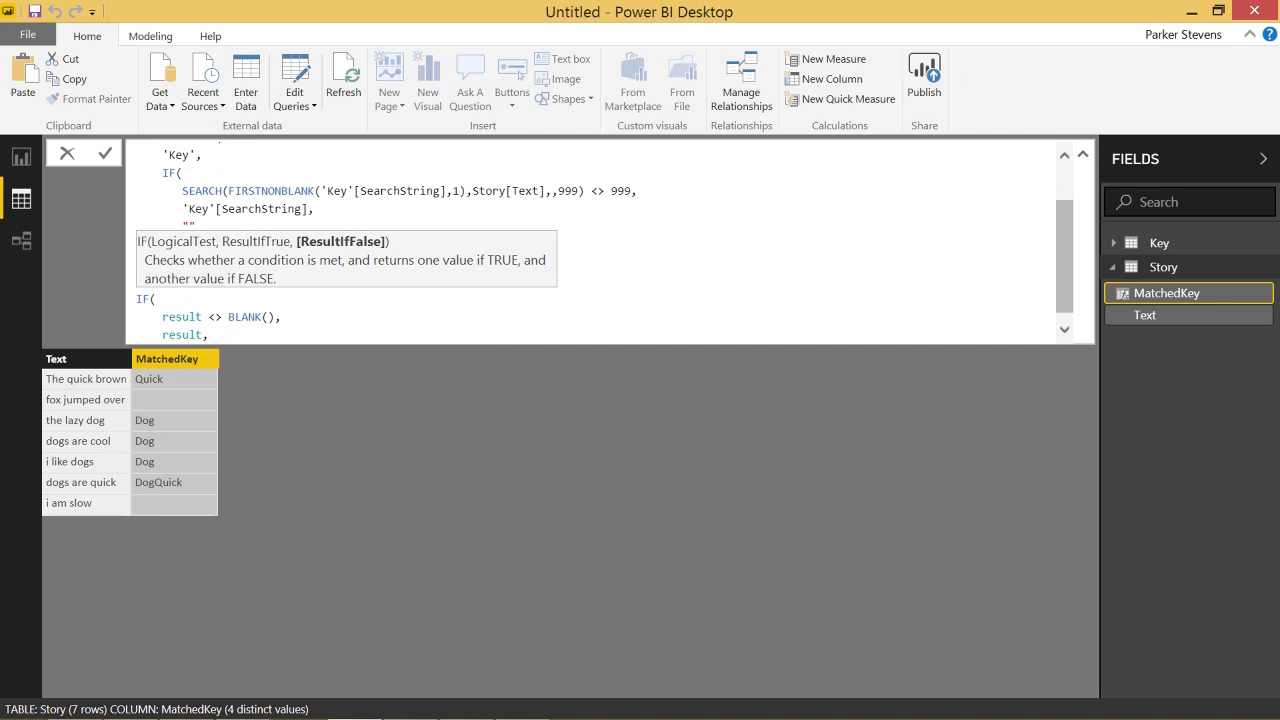
pyautogui.hotkey('shift', 'Return')
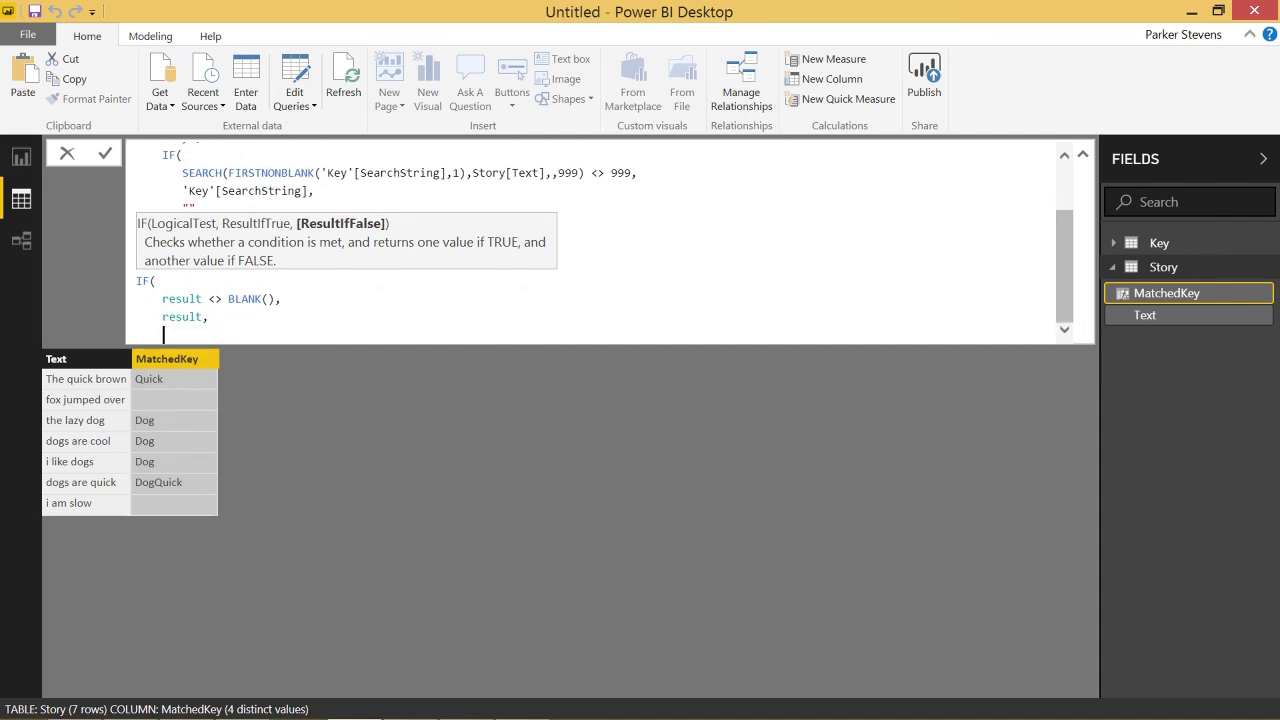
pyautogui.write('"Not found"')
pyautogui.hotkey('shift', 'Return')
pyautogui.write(')')
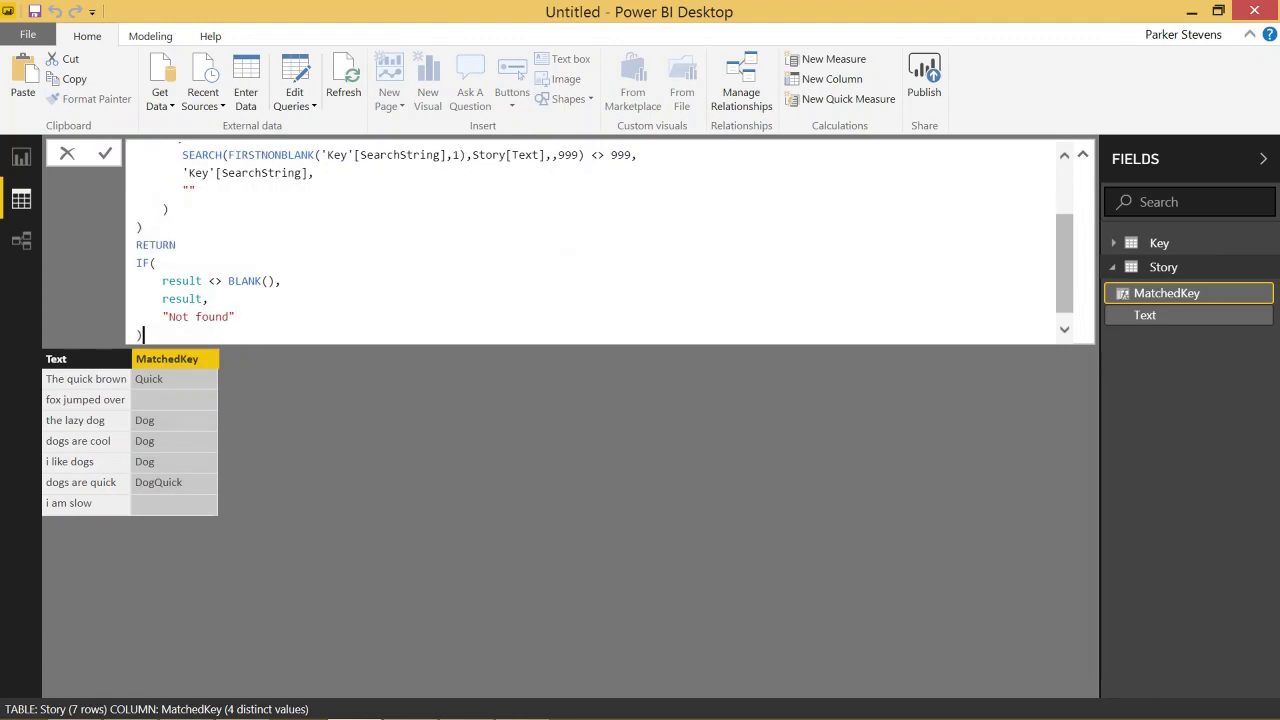
pyautogui.press('Return')
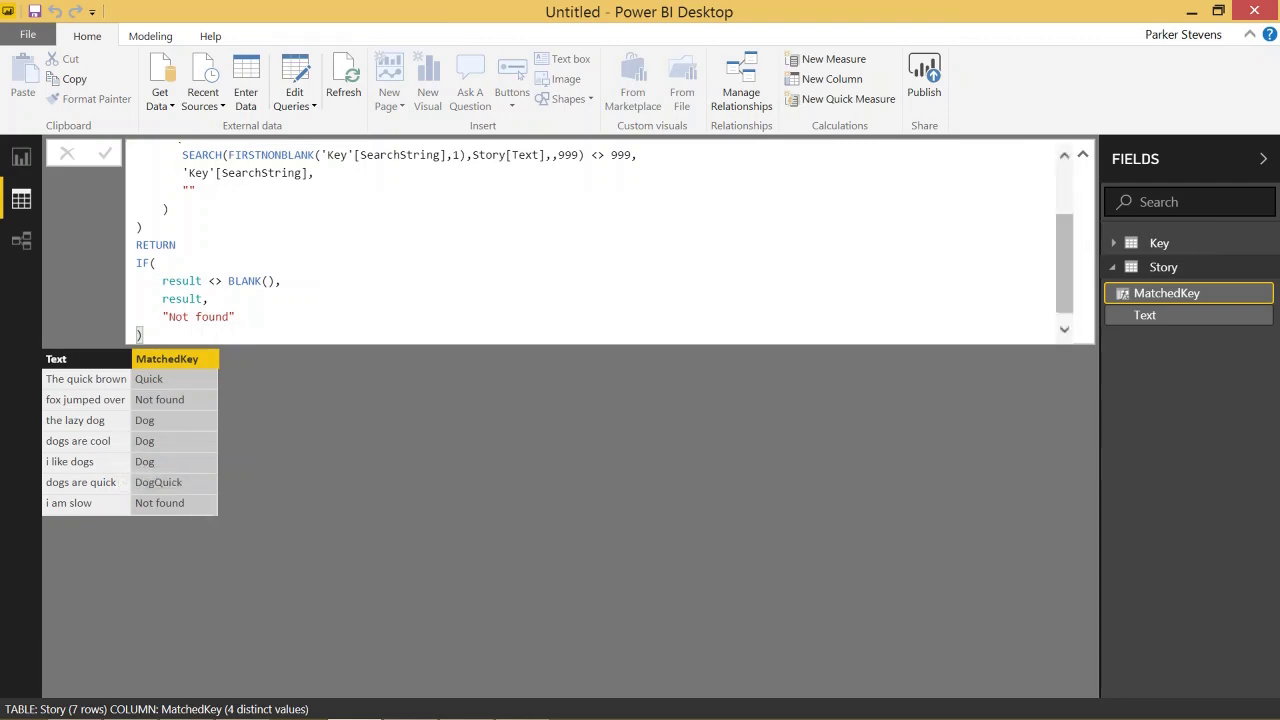
# - Scroll back to the top of the formula bar to review the VAR/RETURN formula
pyautogui.click(143, 226)
pyautogui.scroll(2, 600, 243)
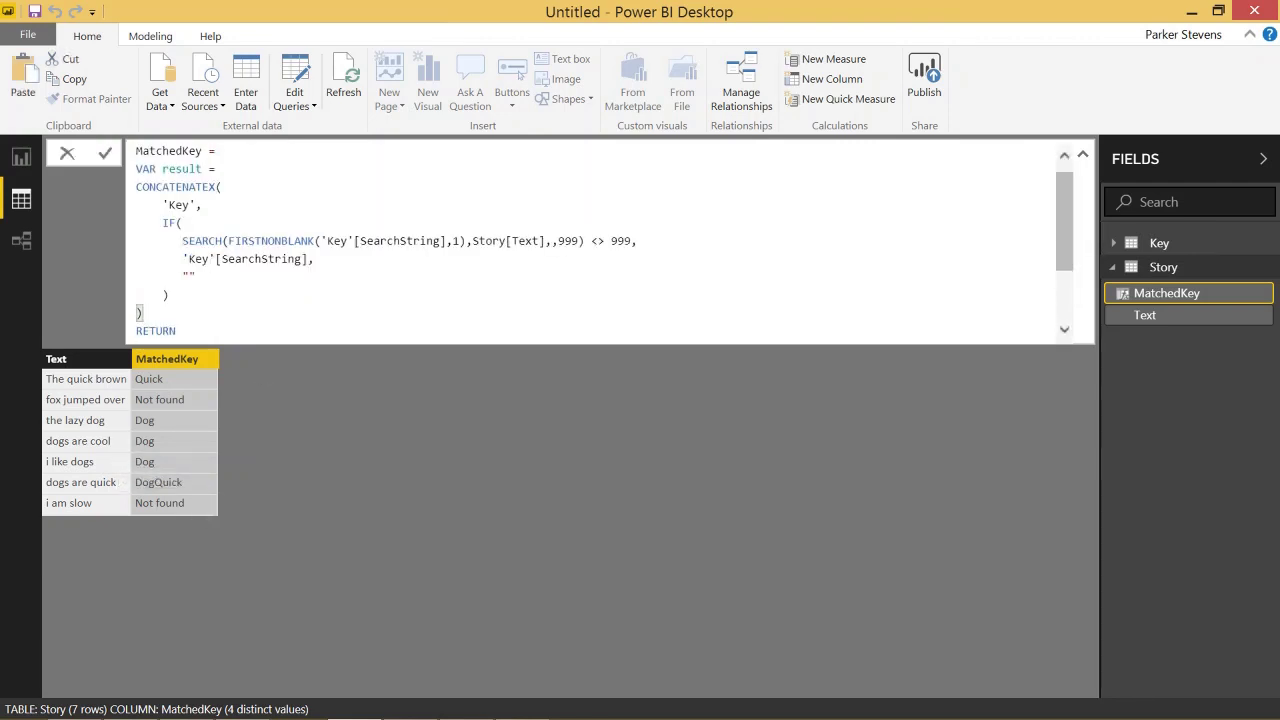